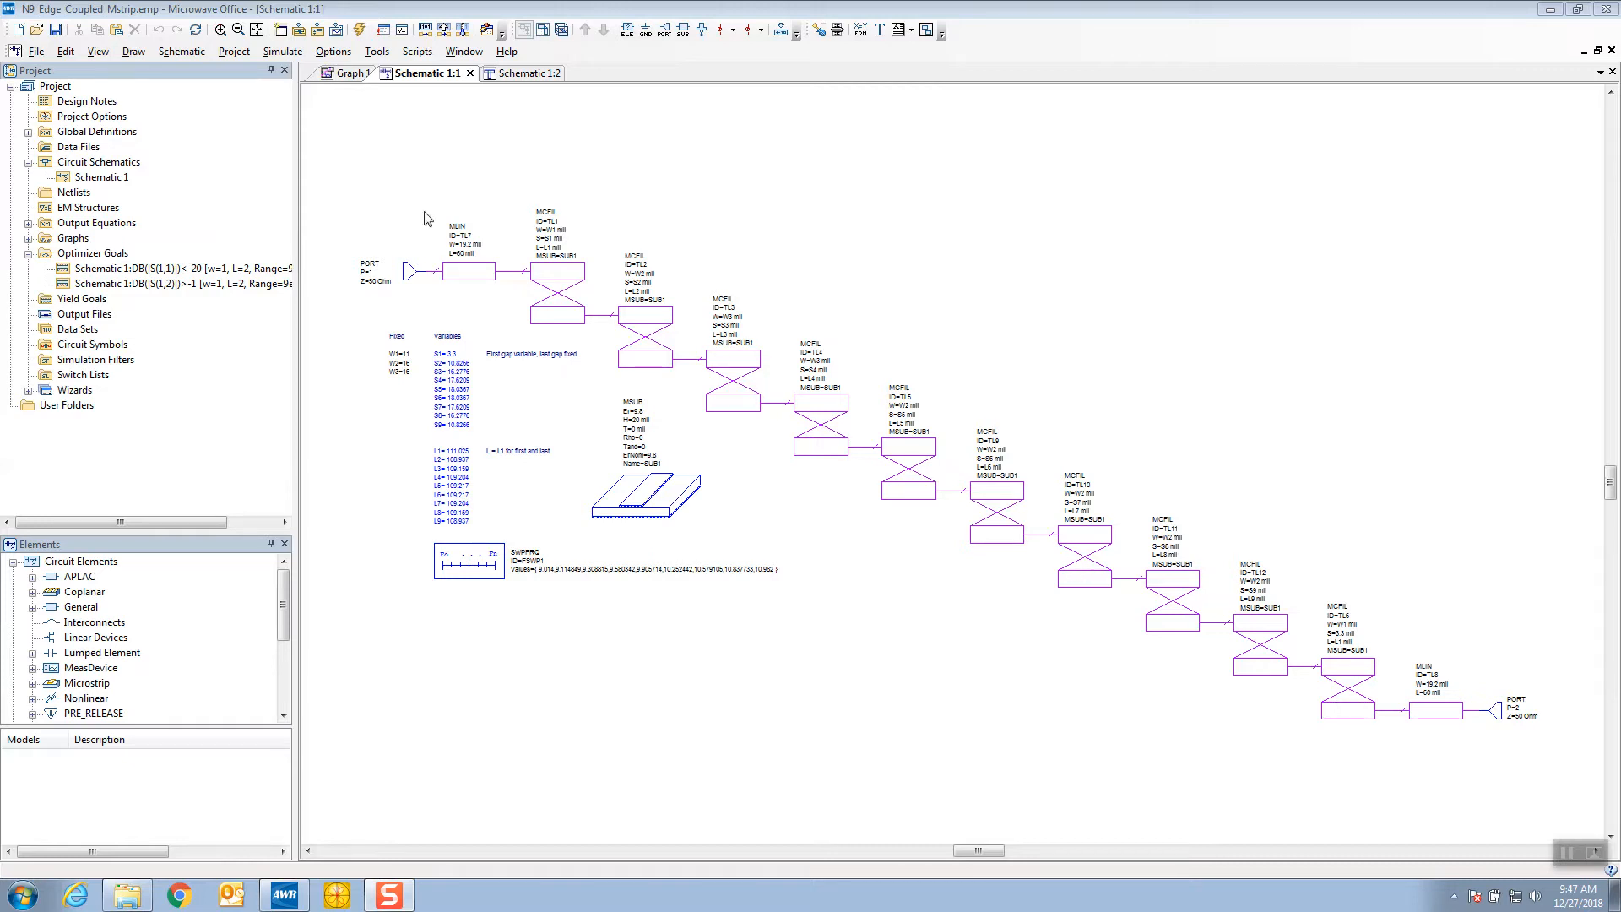
View the physical layout of the edge-coupled filter and its S-parameter response graph
click(535, 75)
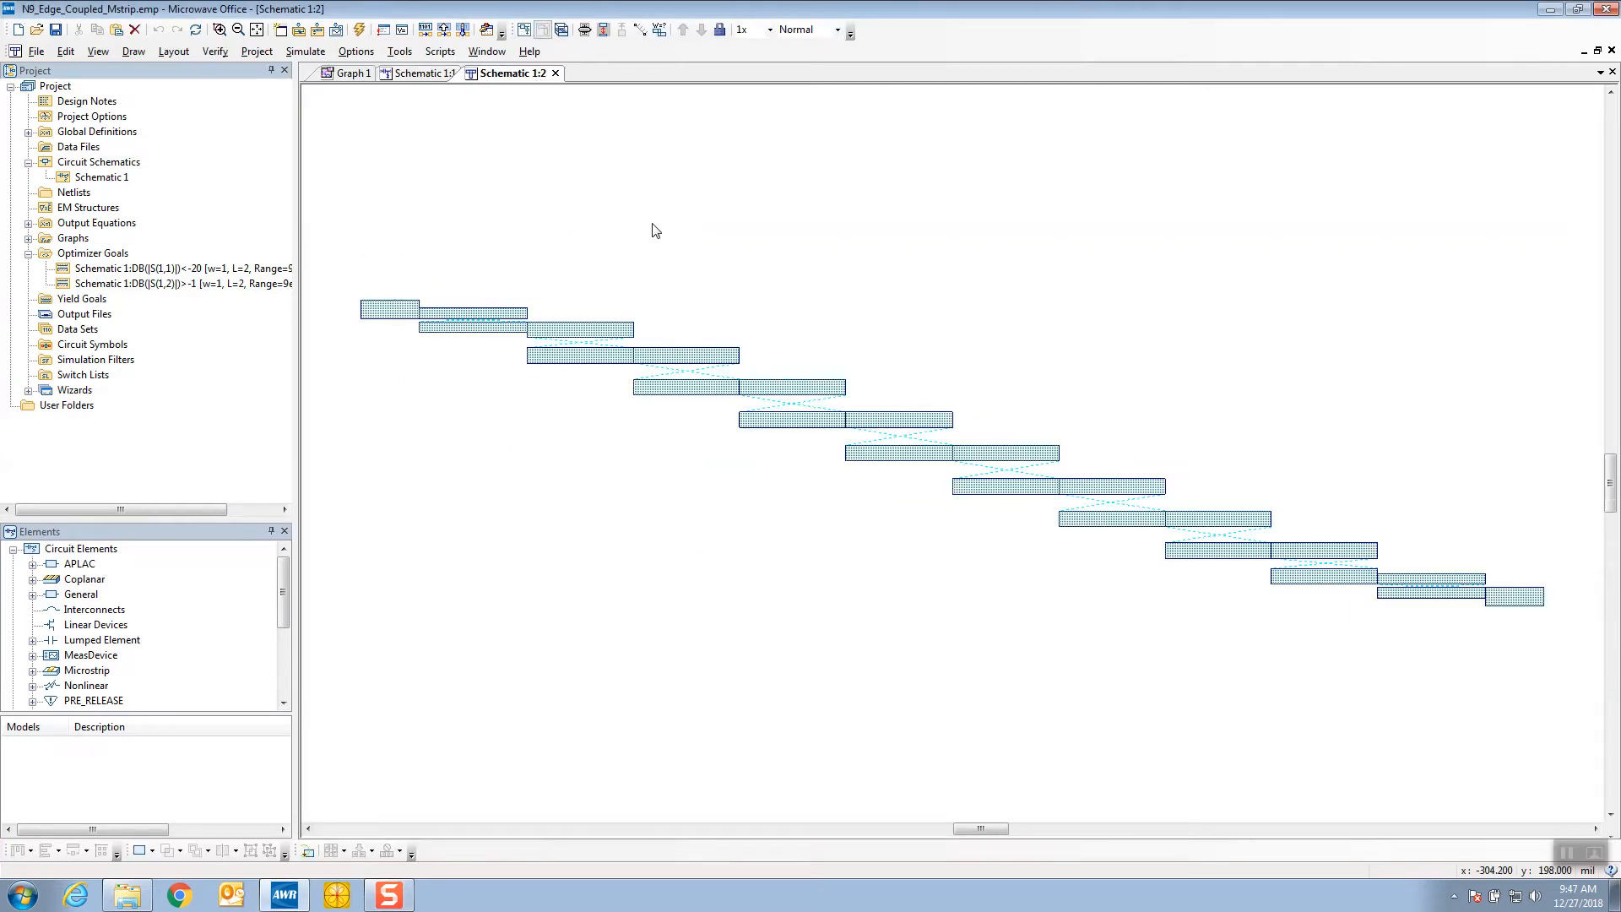
click(348, 74)
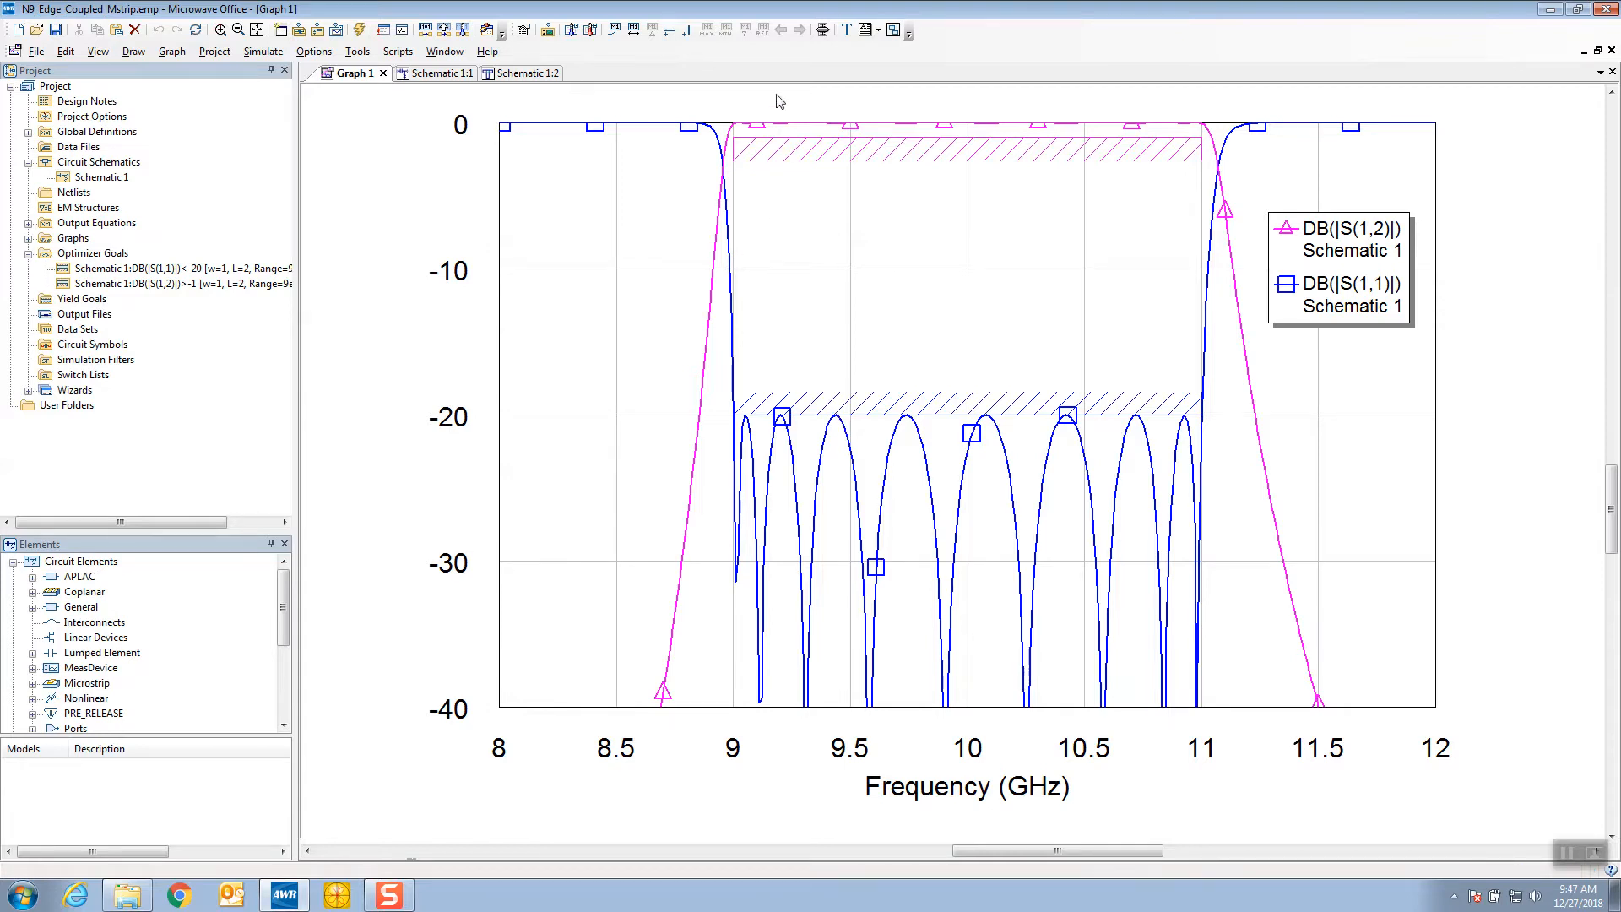
Detune the filter with the Tuner, sorted by parameter: L5 to 108, L7 to 111, S4 to 16.52 and S8 to 17.48
click(823, 30)
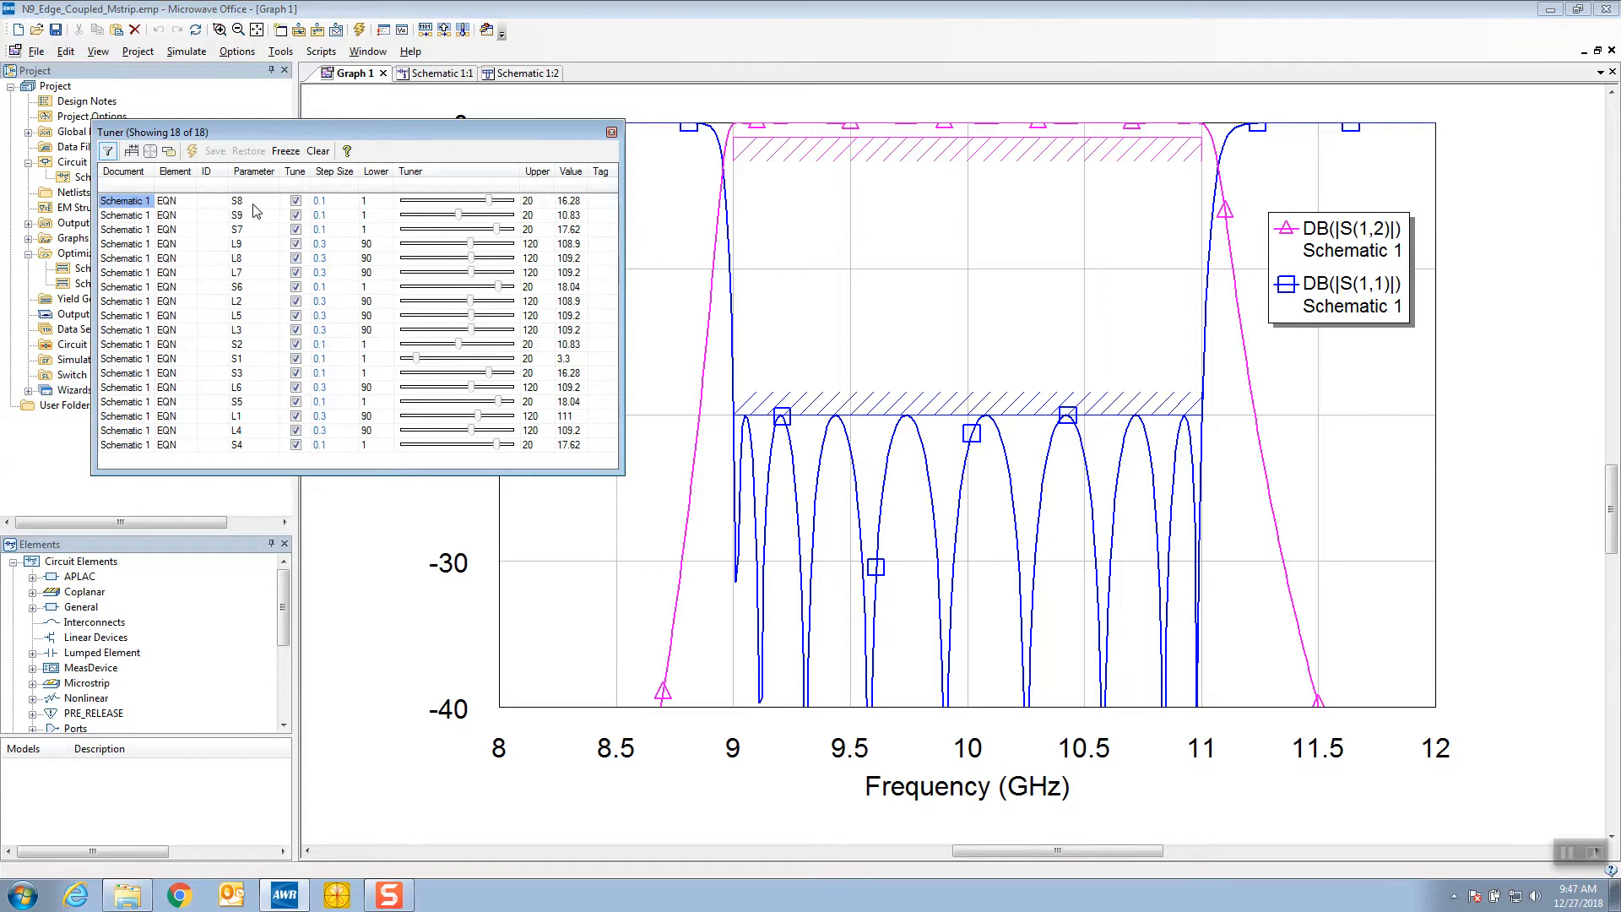
click(255, 173)
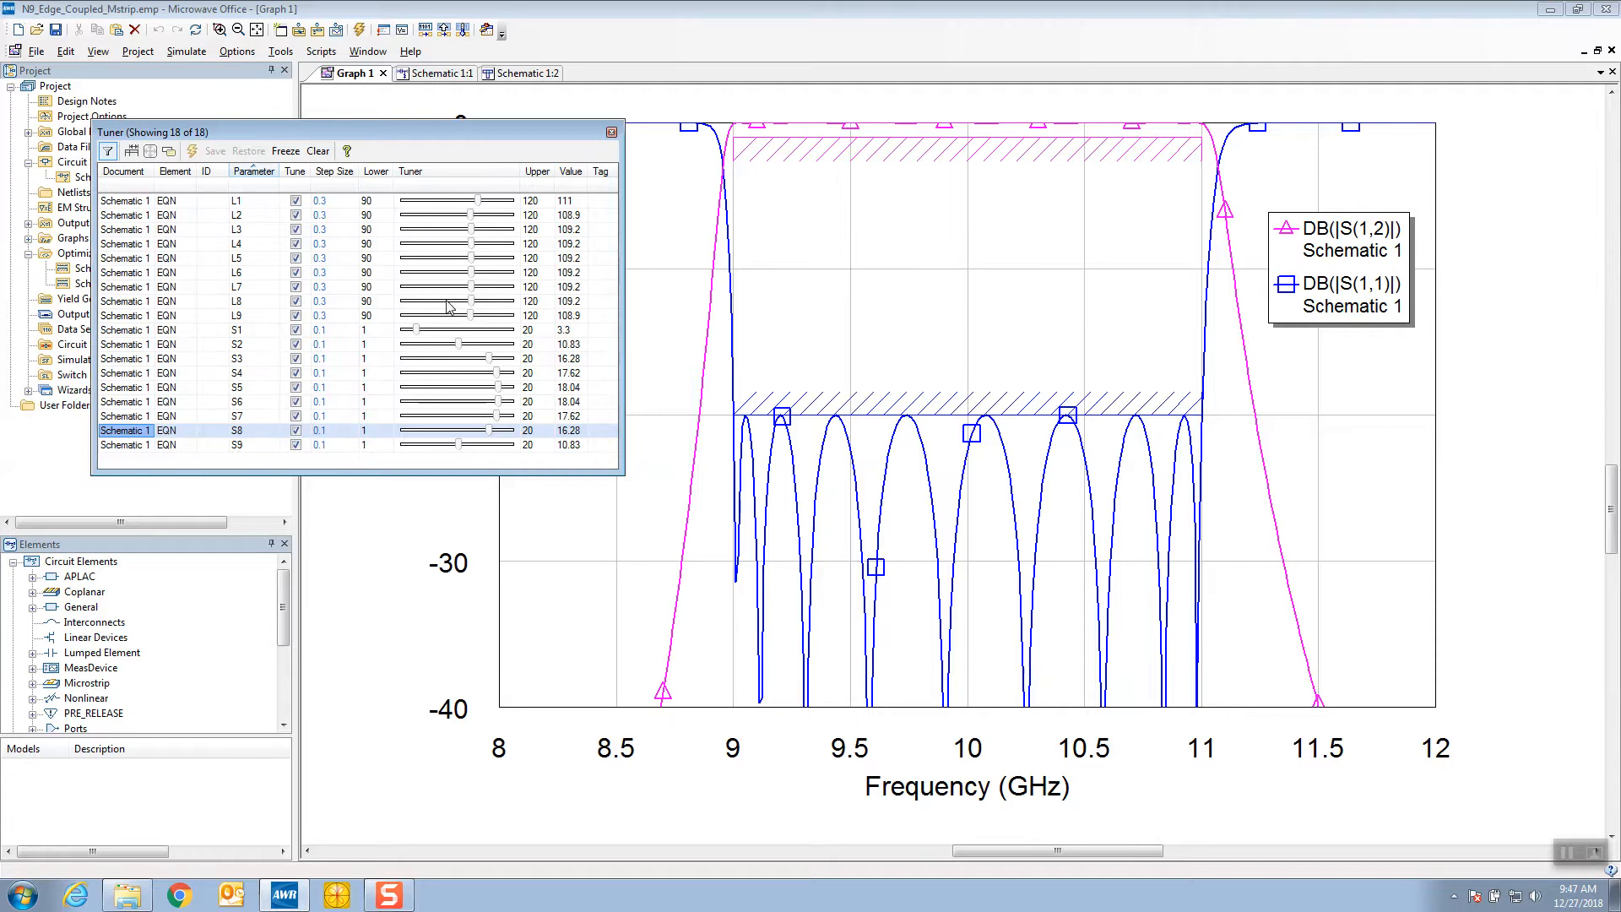
click(473, 259)
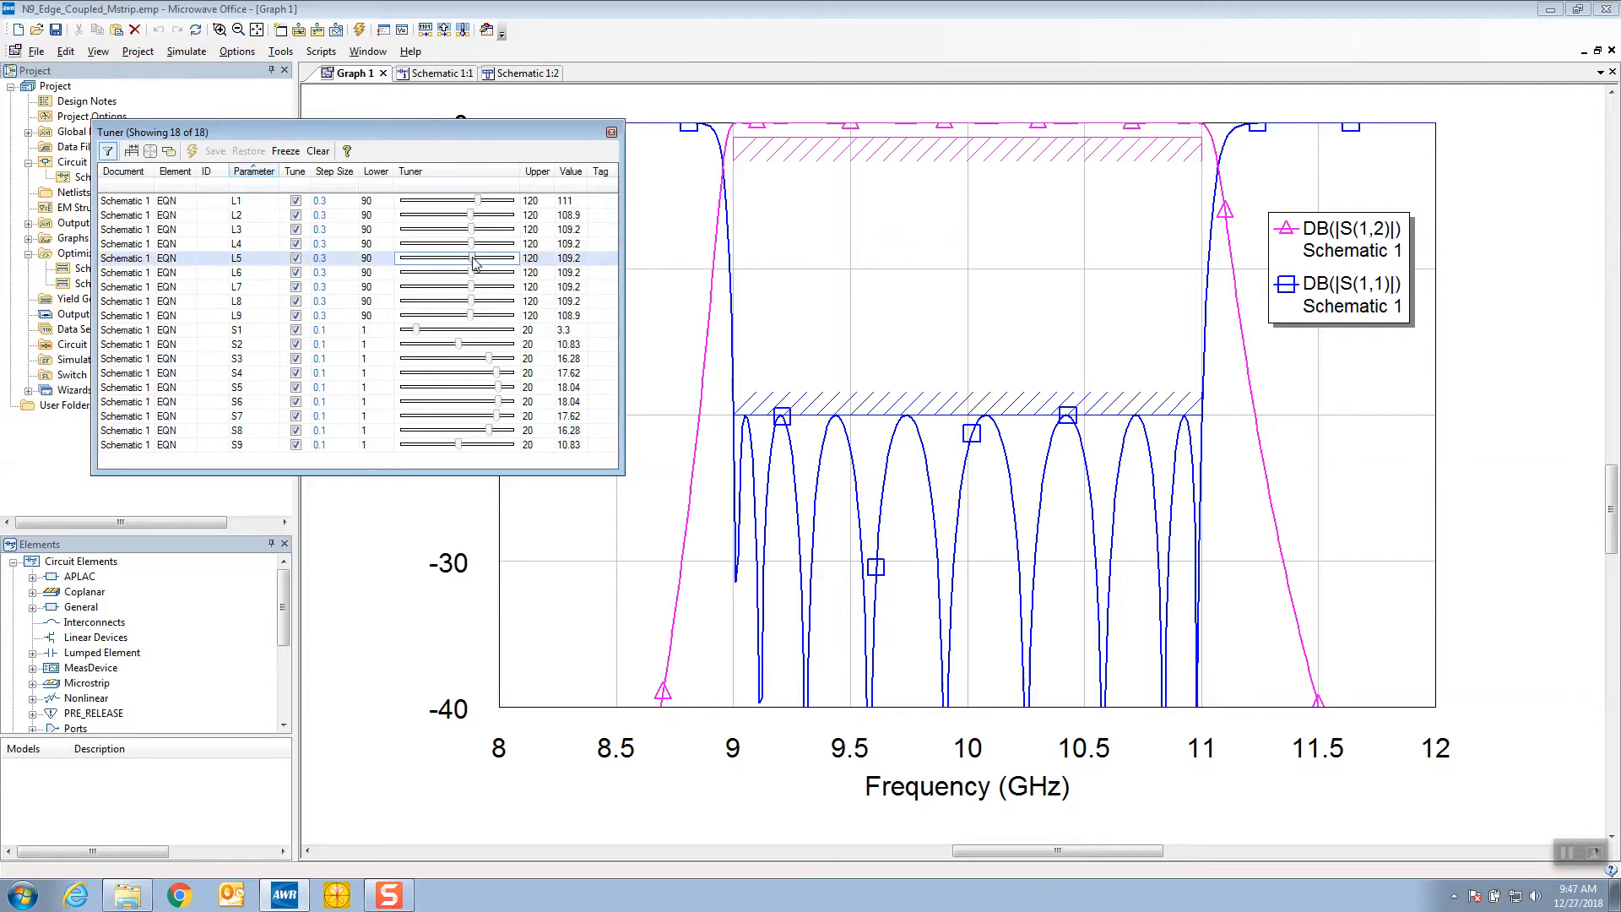
drag(473, 259, 478, 300)
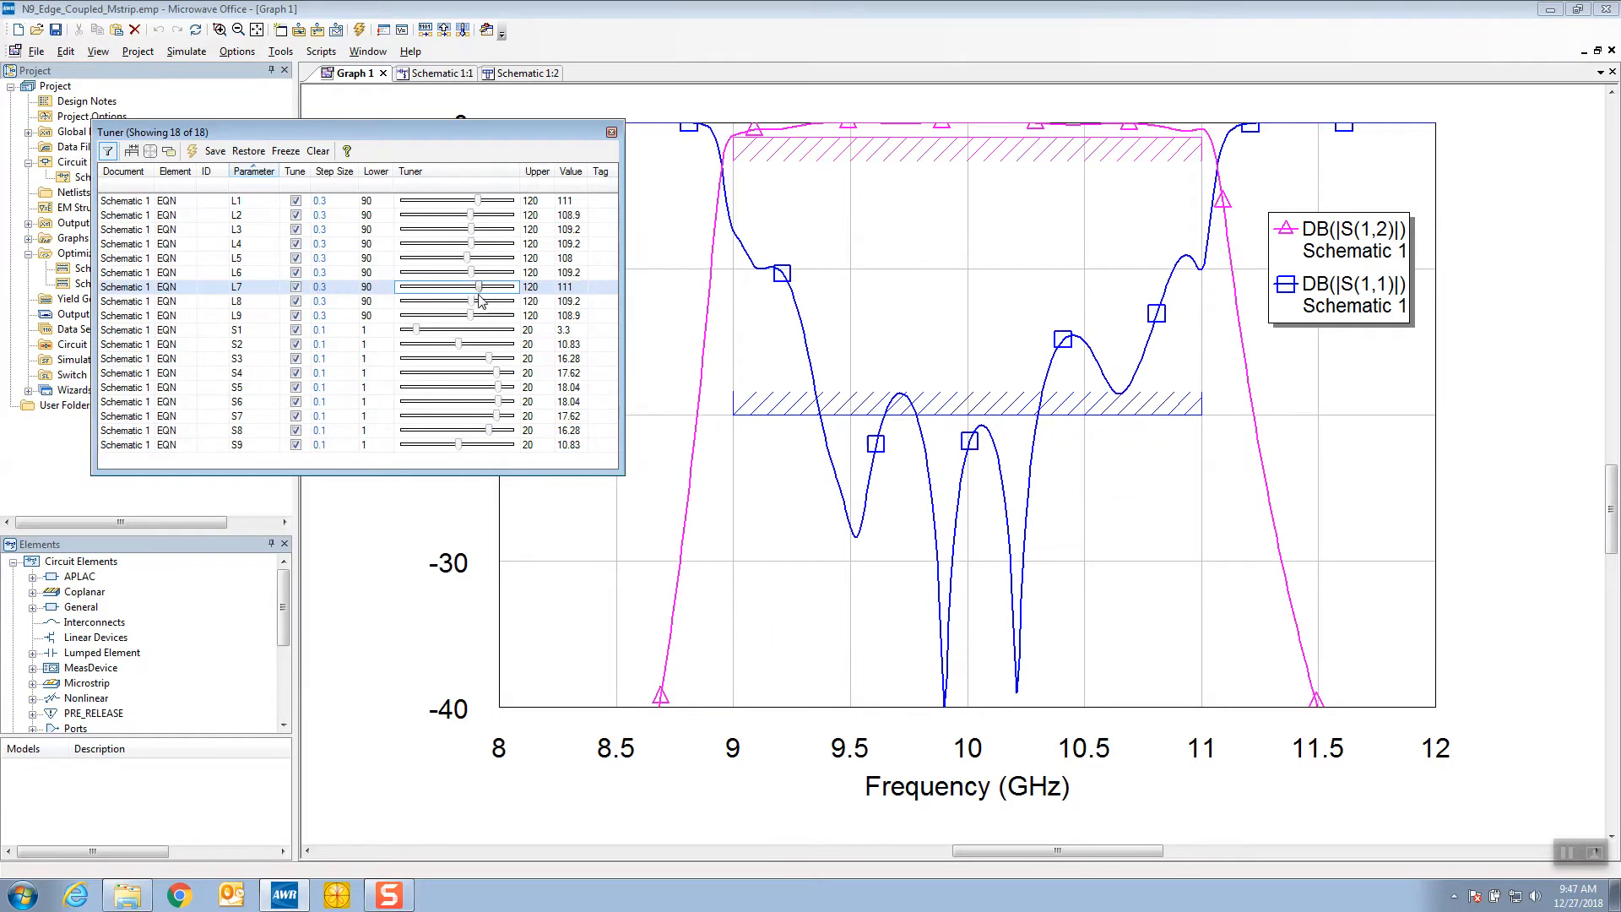
drag(497, 374, 498, 436)
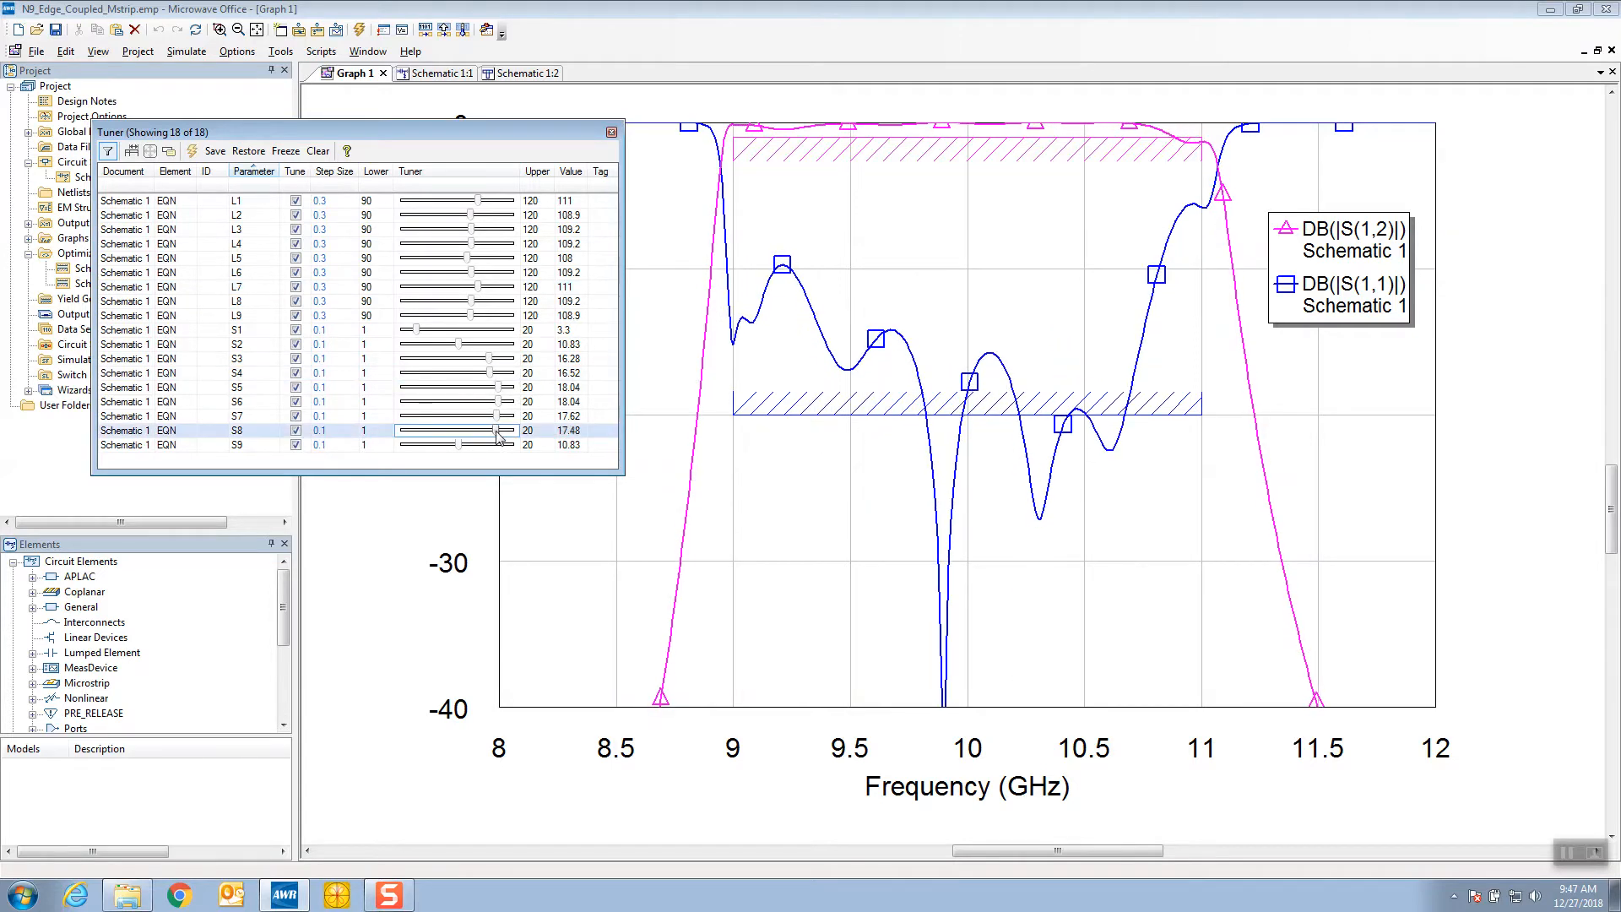
click(611, 132)
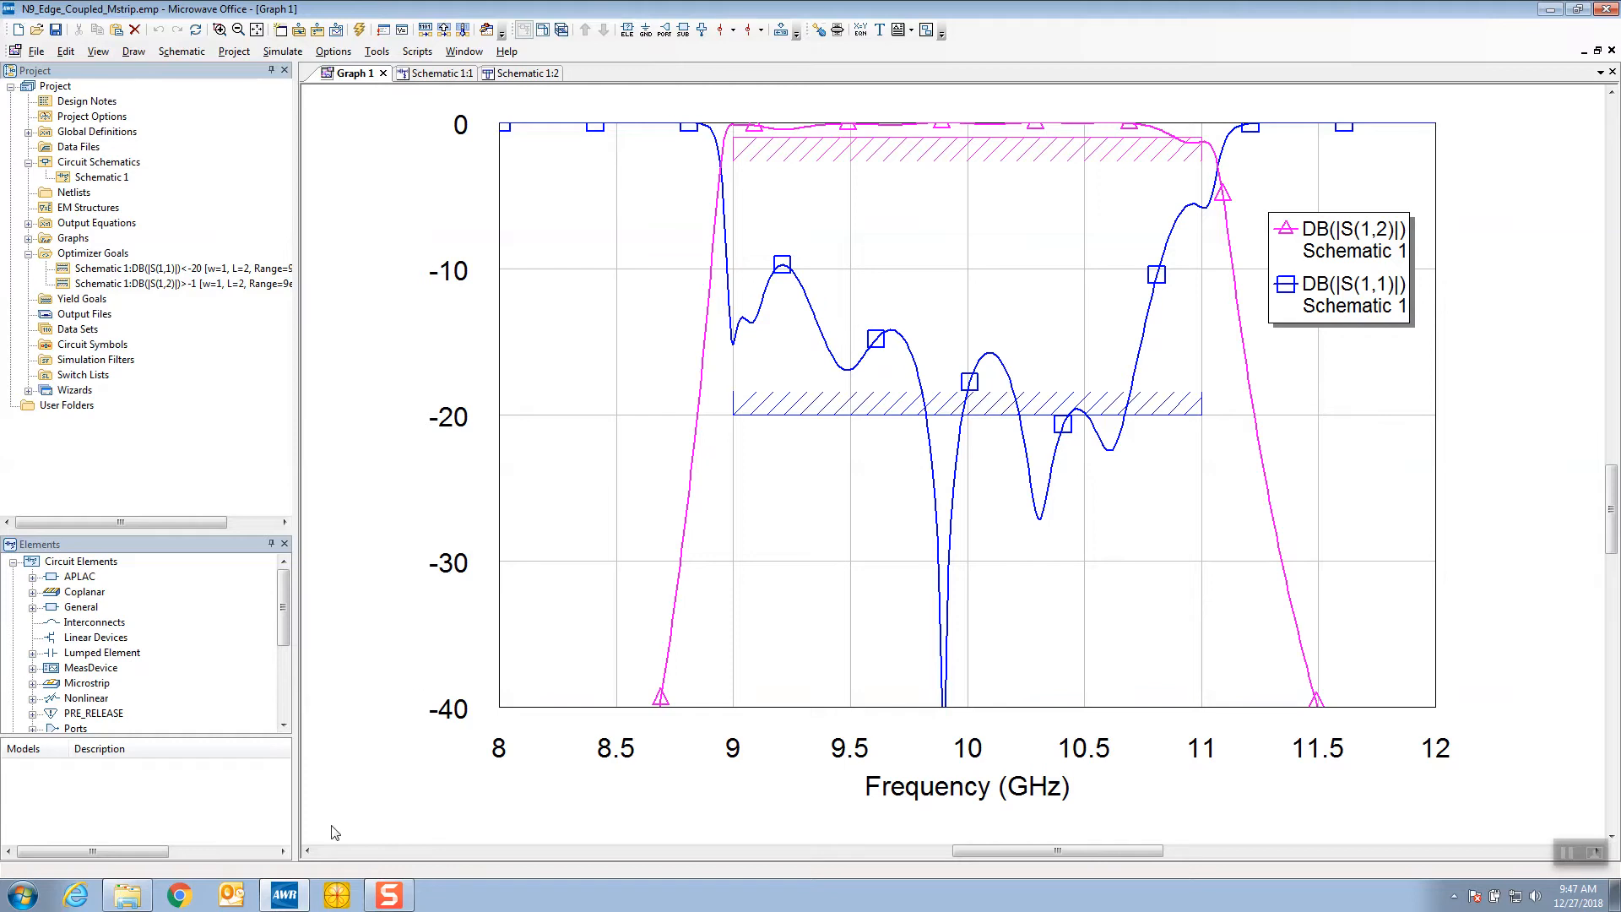
Launch EQR_OPT_MWO, run the equal-ripple optimization on Schematic 1, and close the optimizer
click(338, 895)
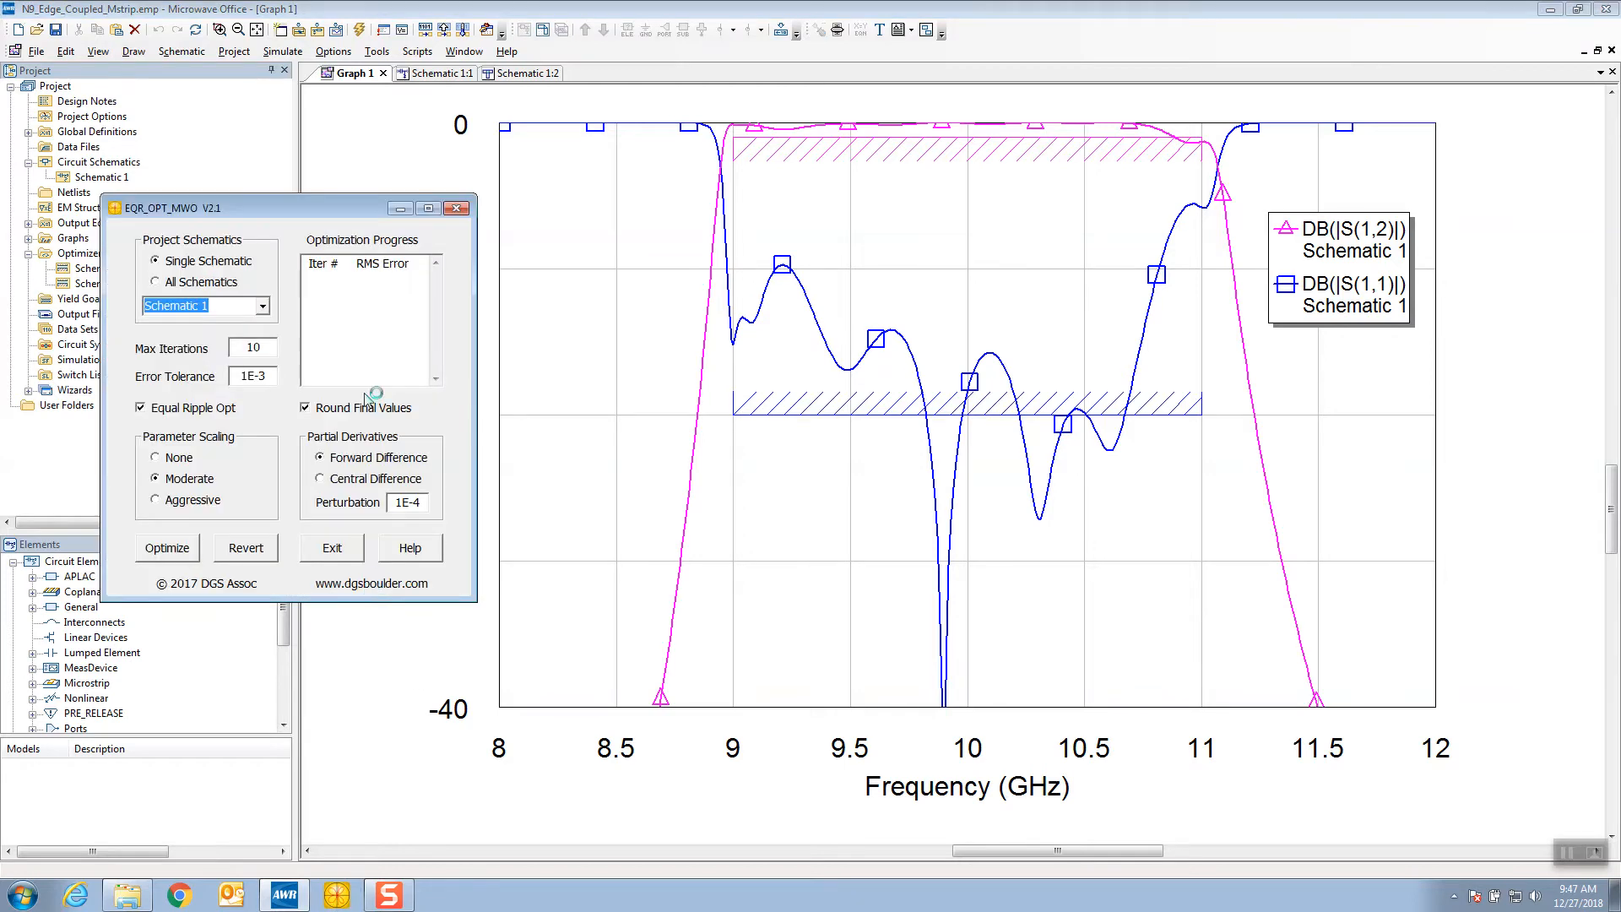
drag(315, 215, 397, 247)
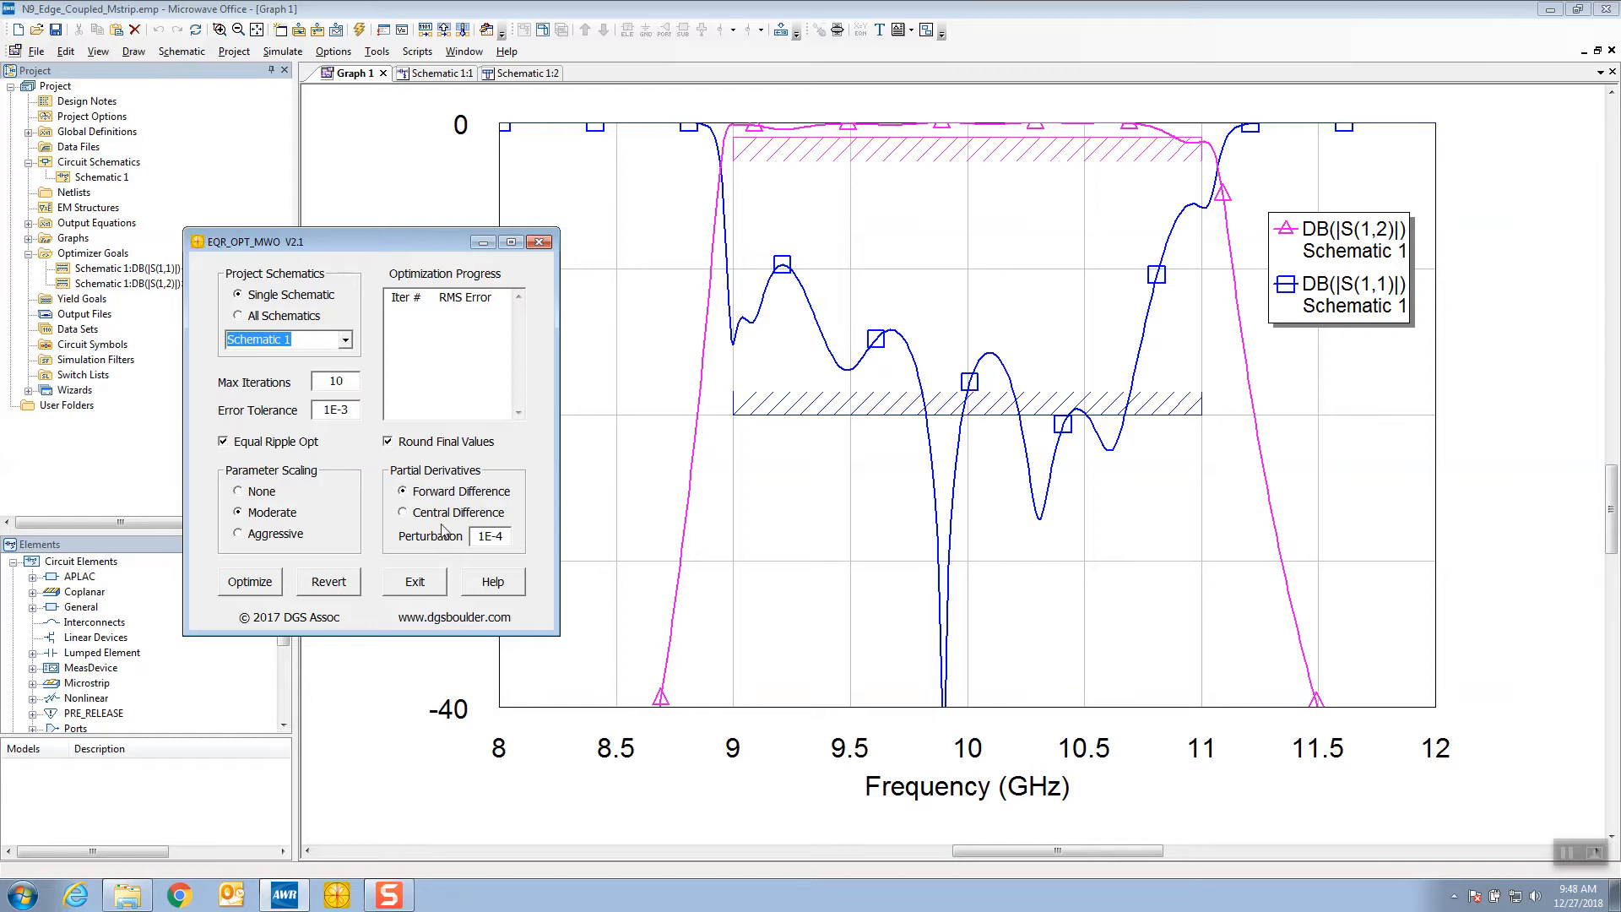
click(253, 582)
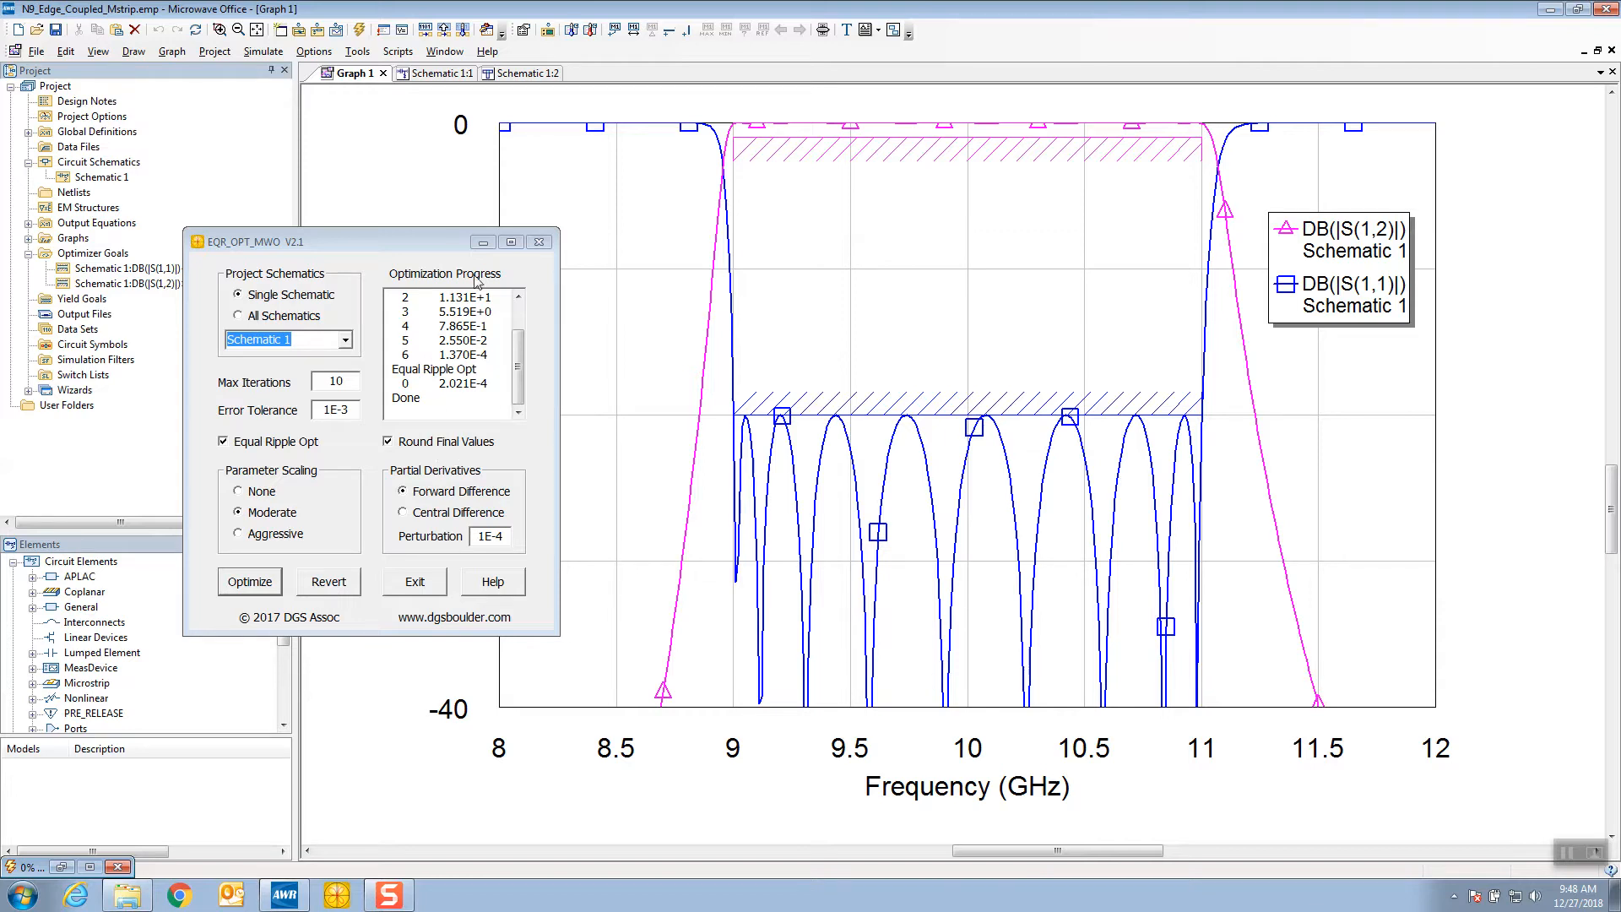
click(539, 242)
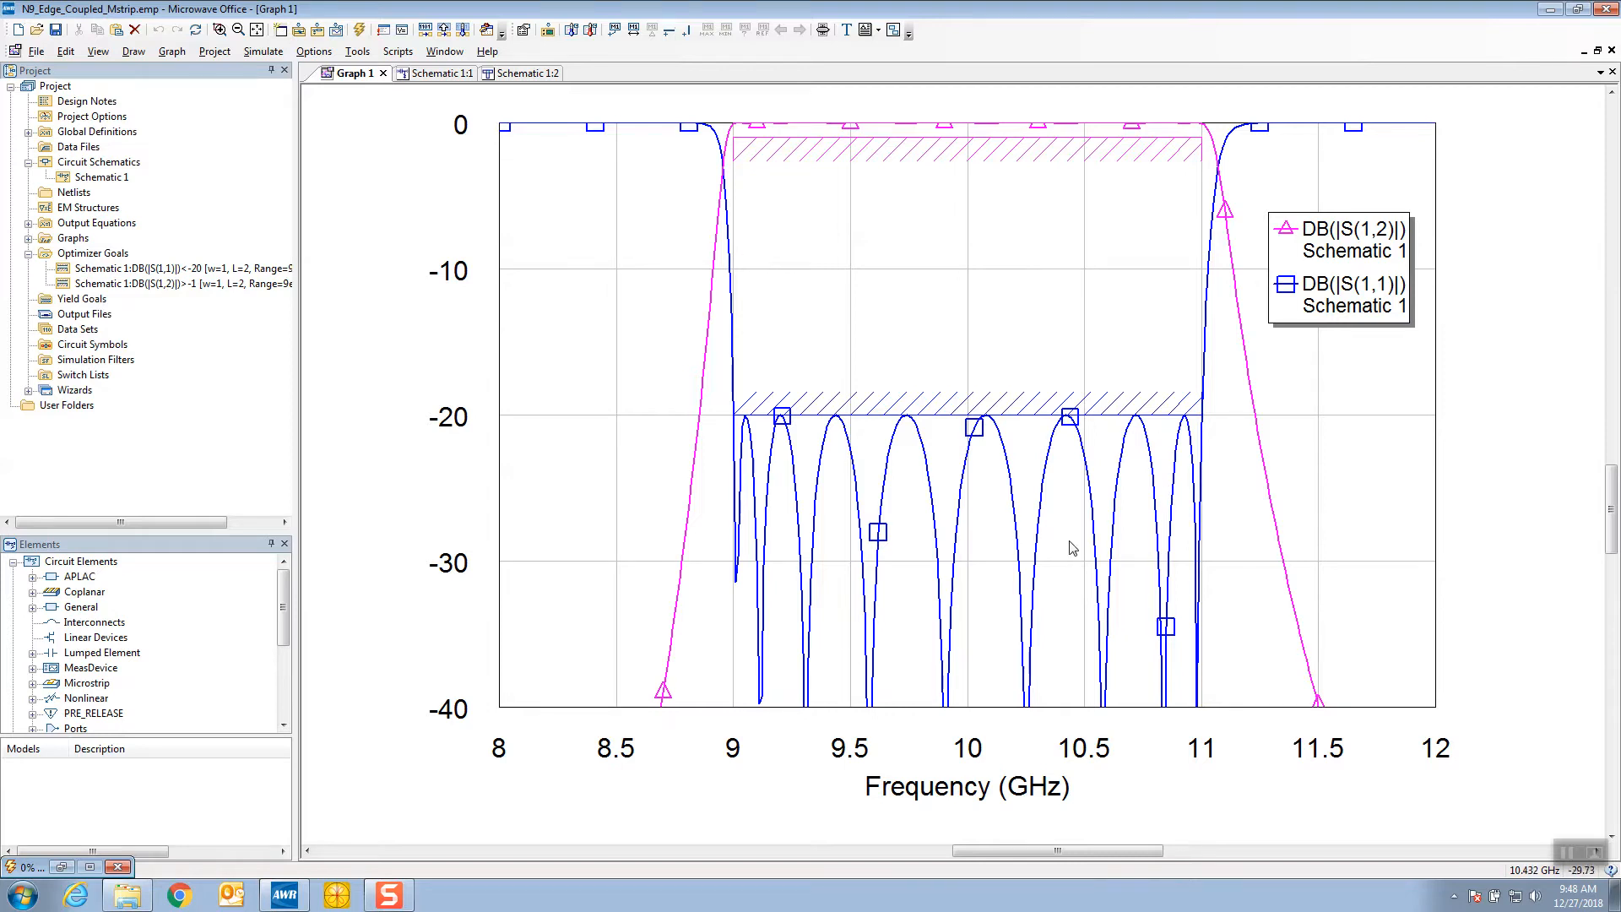
Set the stop frequency of both the S(1,1) and S(1,2) optimizer goals to 10.9 GHz
double_click(187, 270)
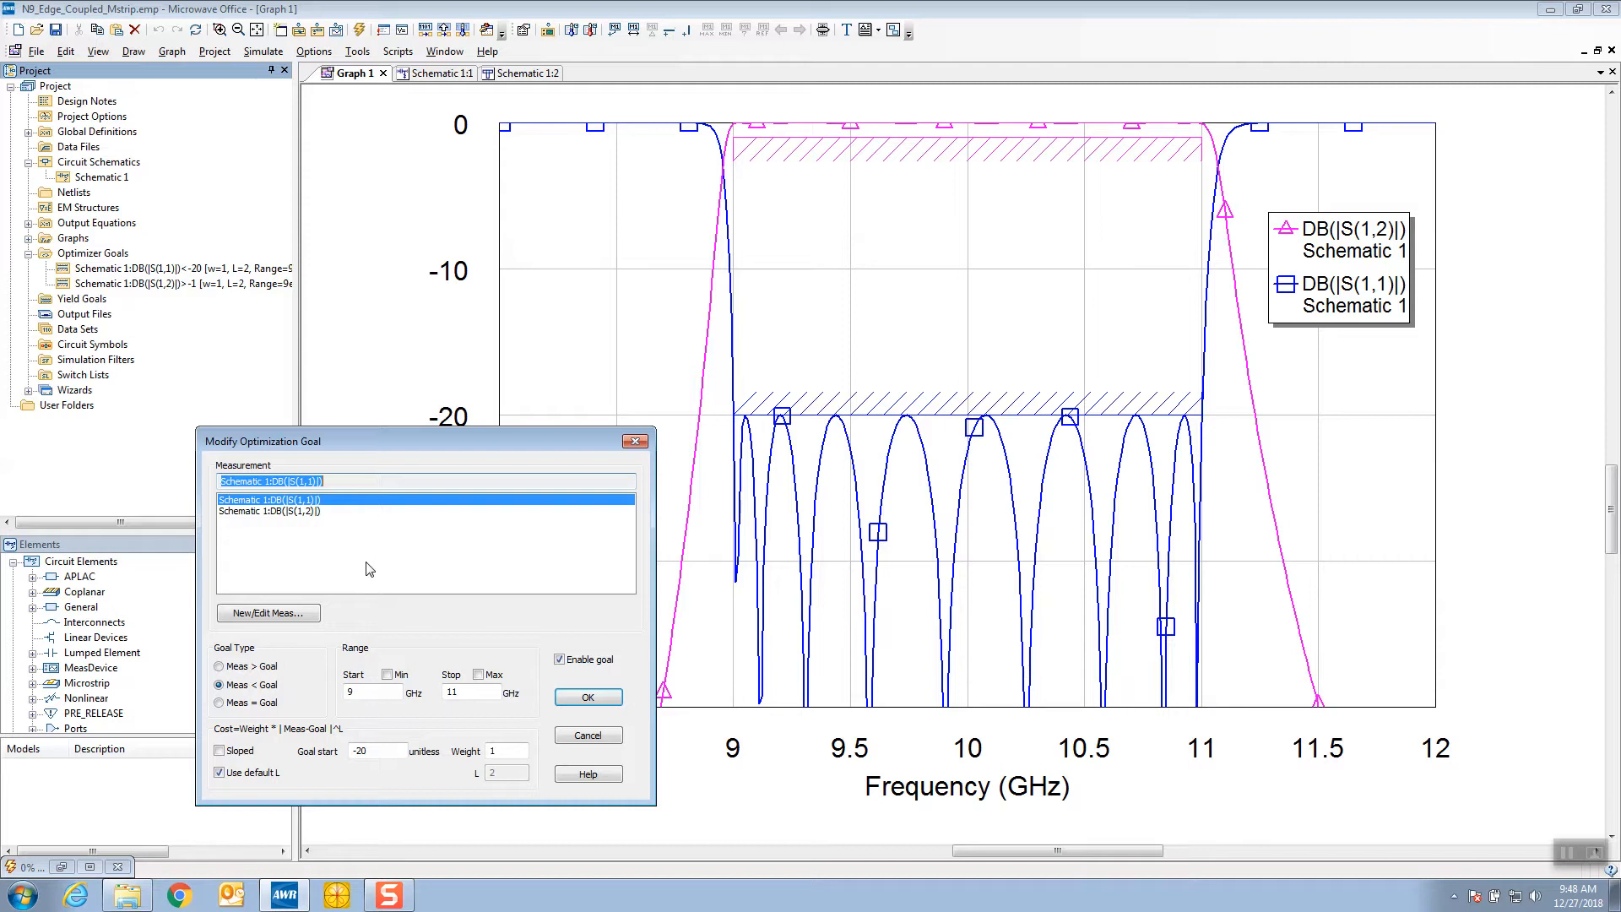
double_click(450, 691)
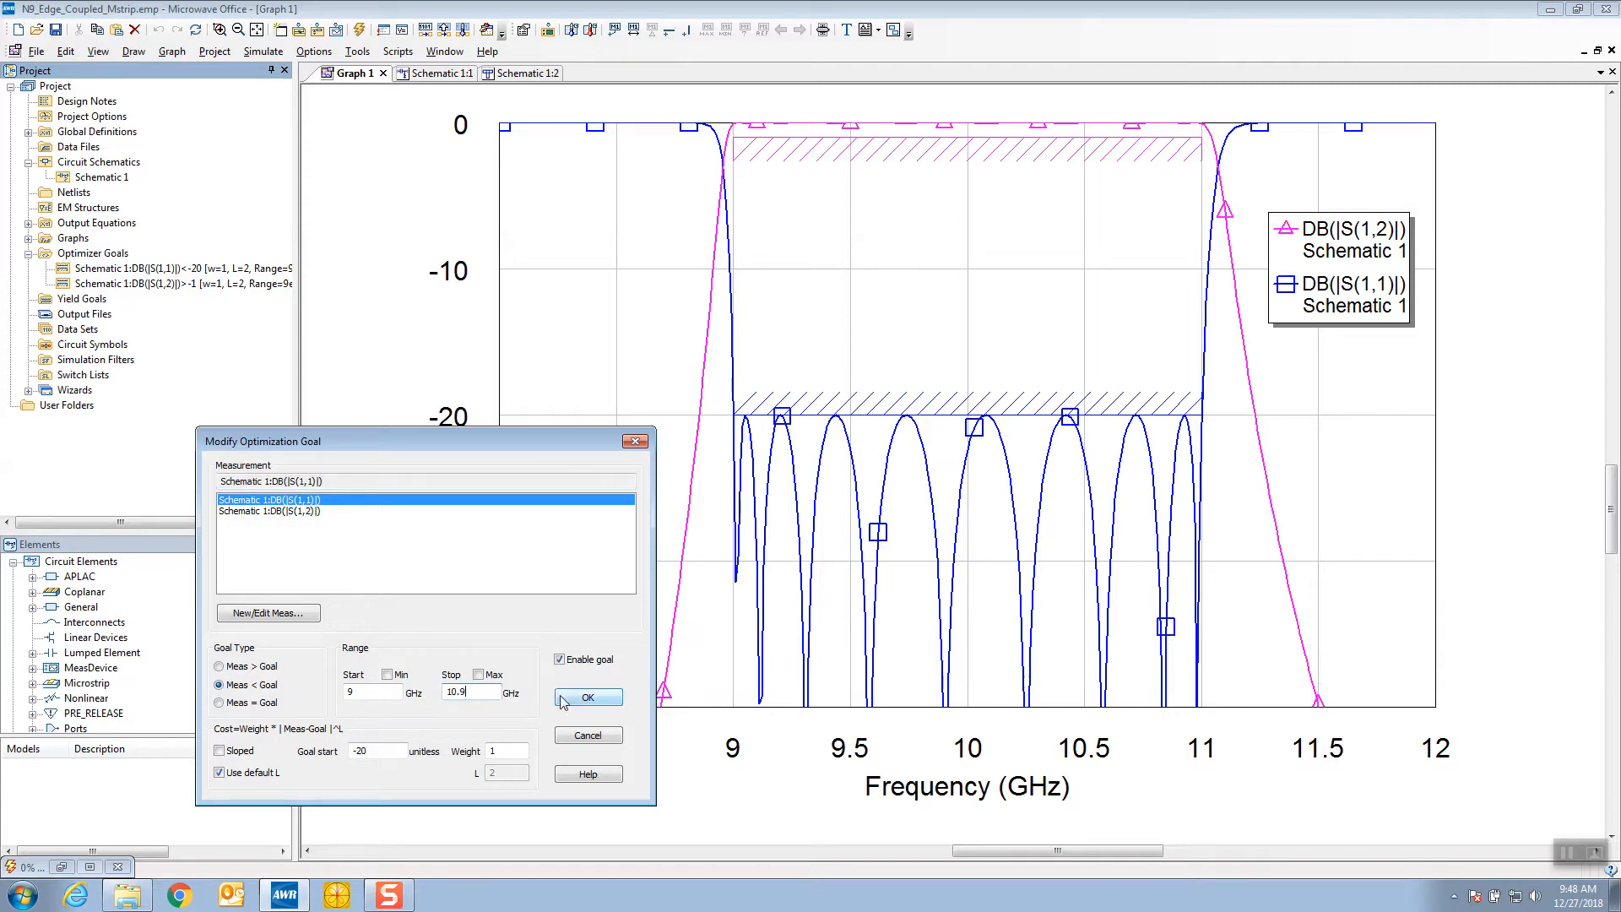
click(587, 697)
double_click(271, 285)
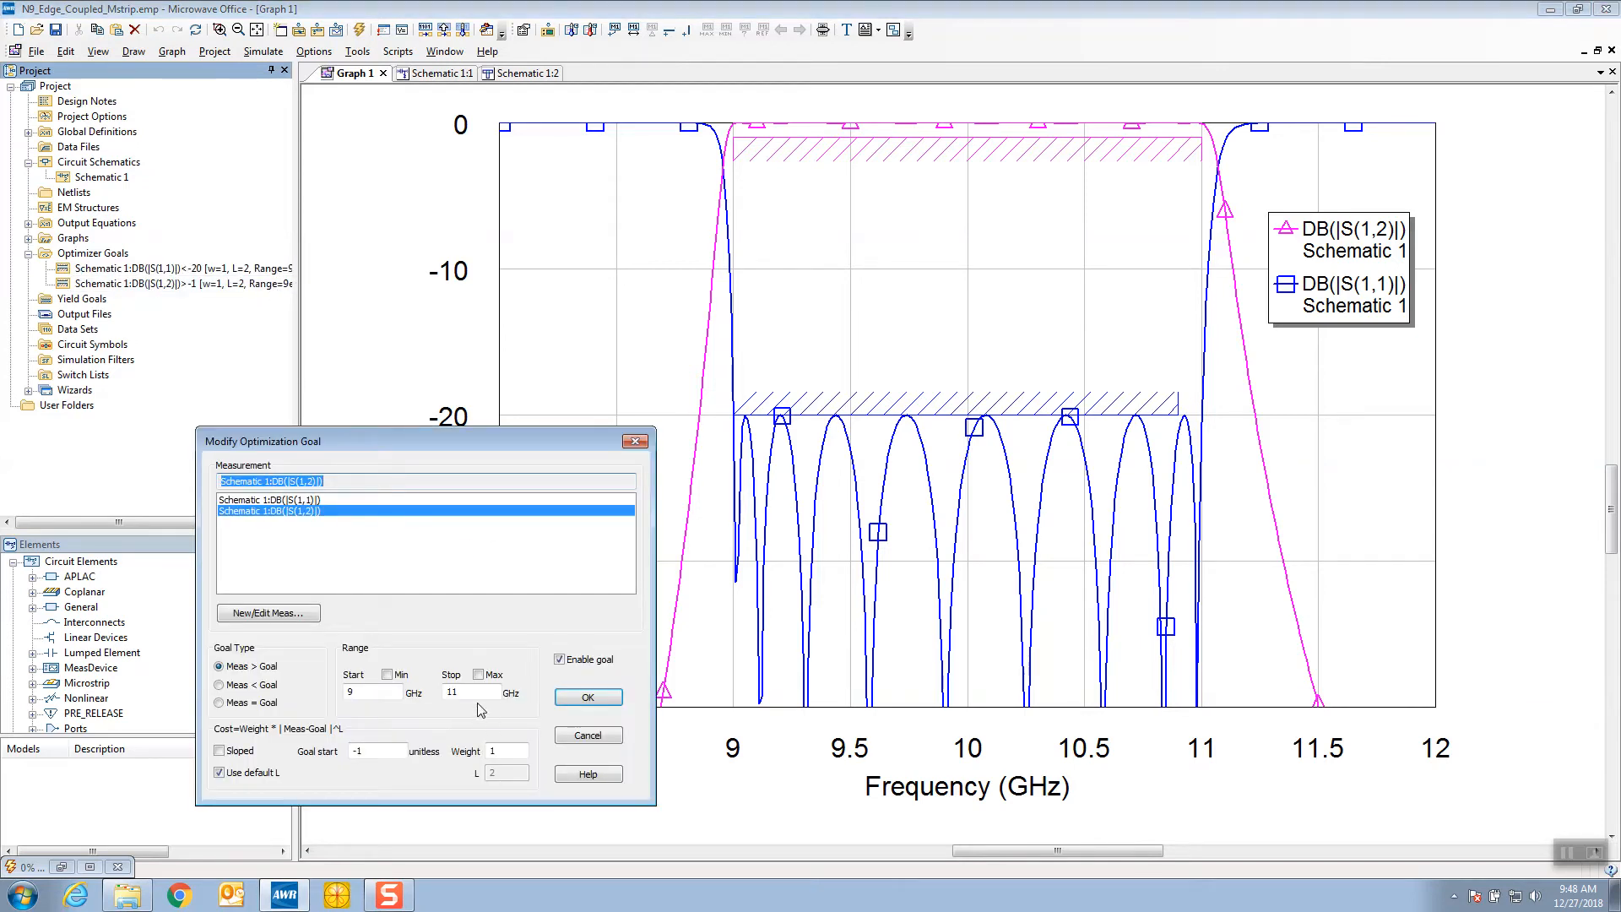
double_click(452, 691)
text(10.9)
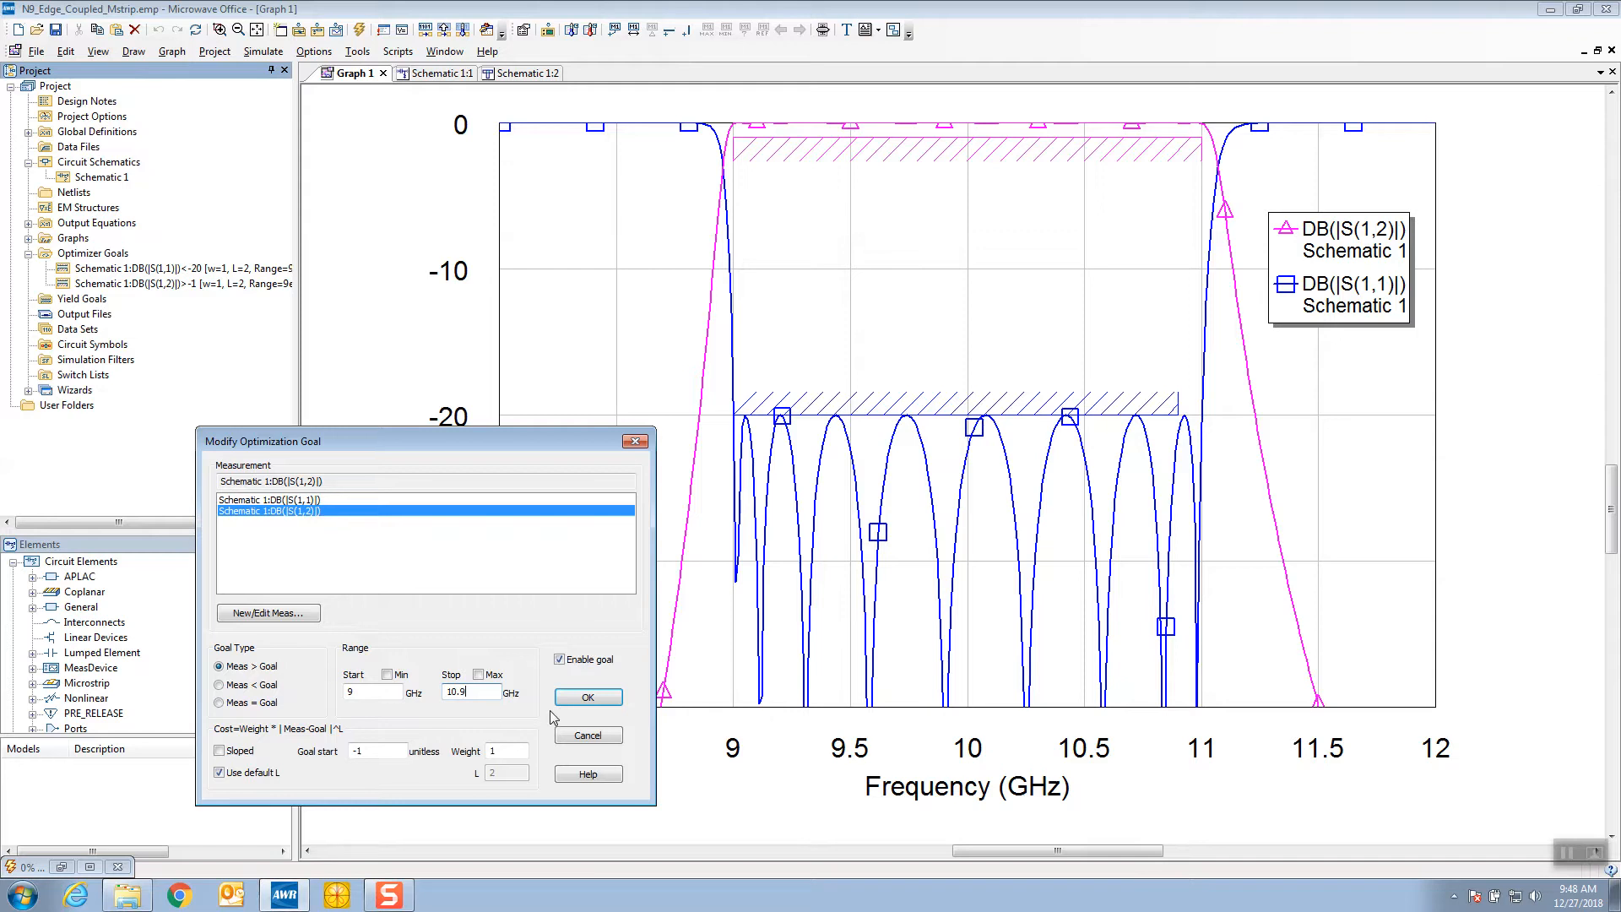
click(560, 699)
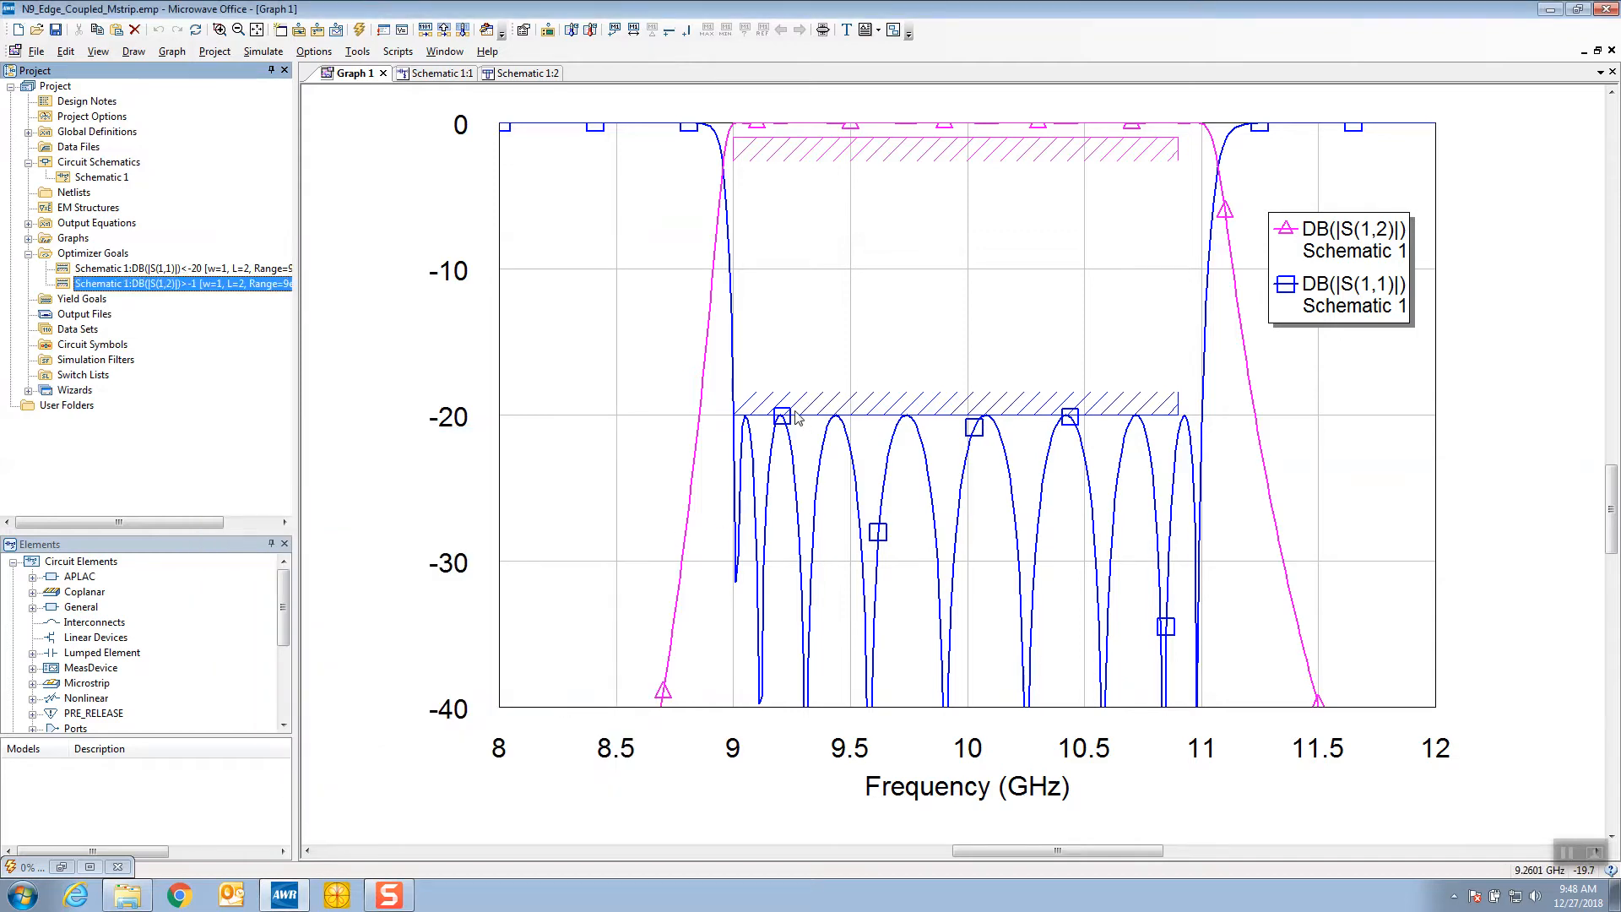
click(678, 389)
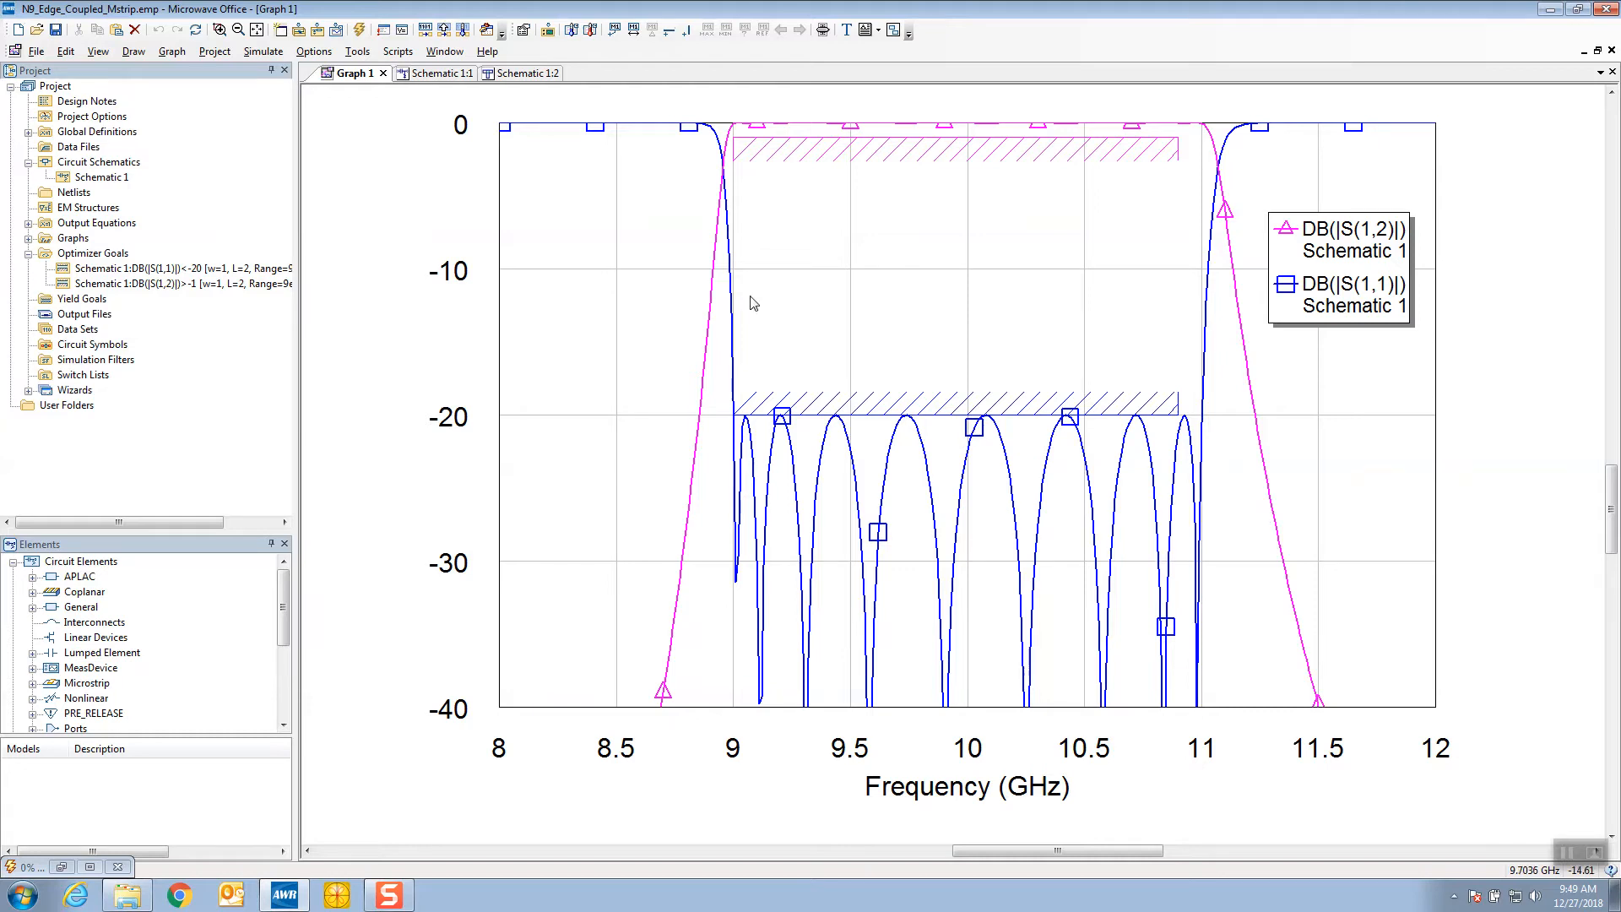
Change the last frequency in the schematic's SWPFRQ values list to 10.882 and re-simulate the response graph
click(442, 75)
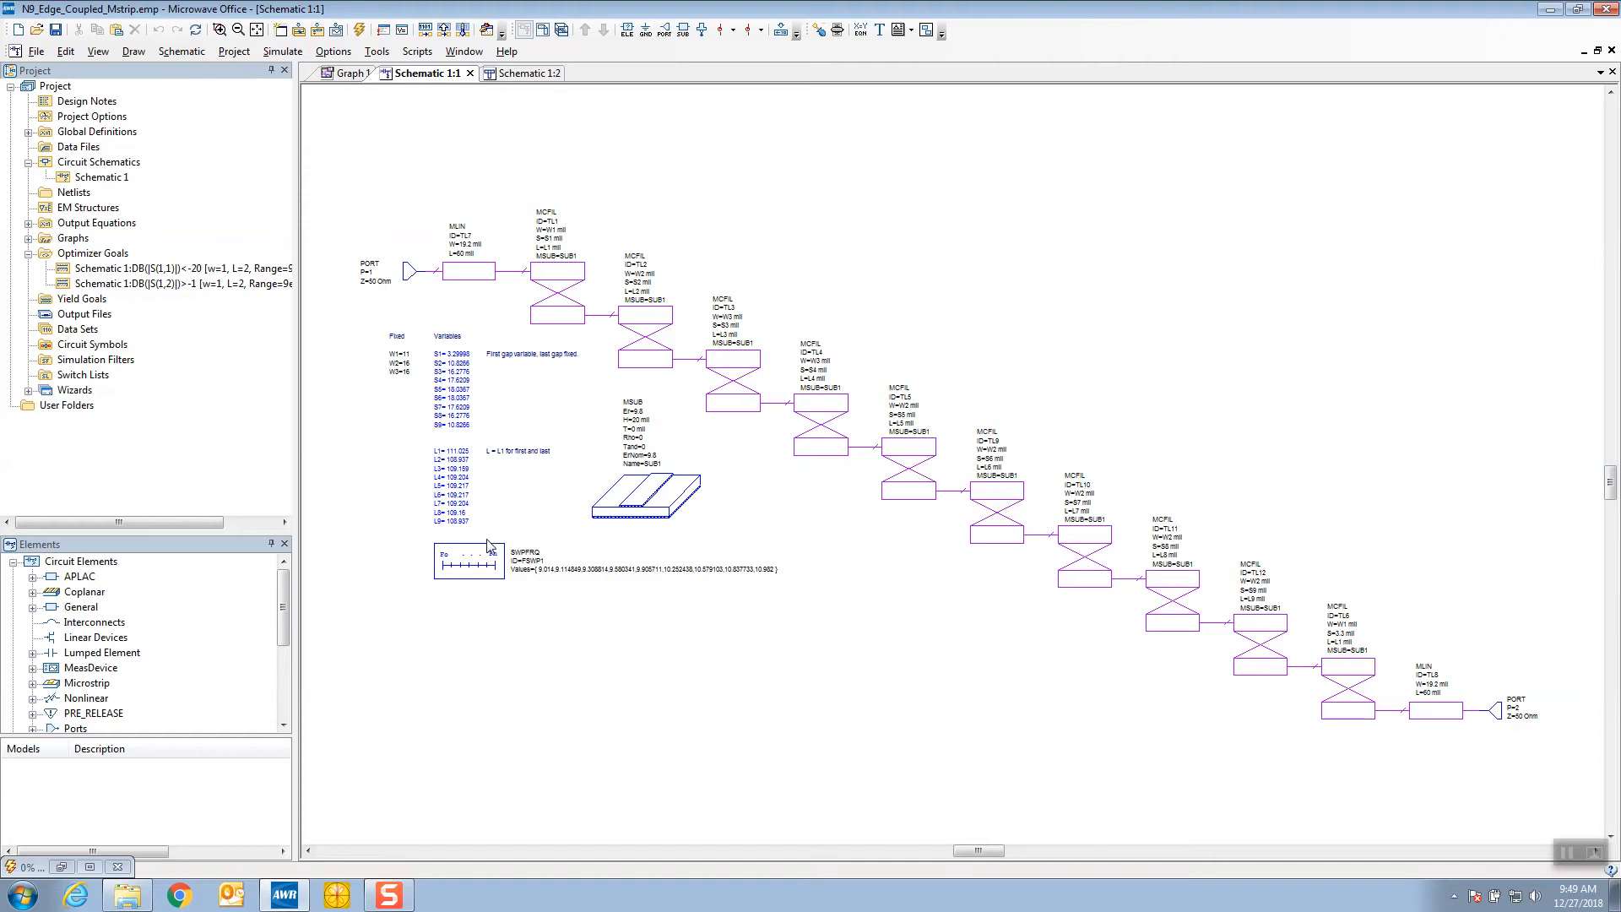
scroll(596, 595, up, 2)
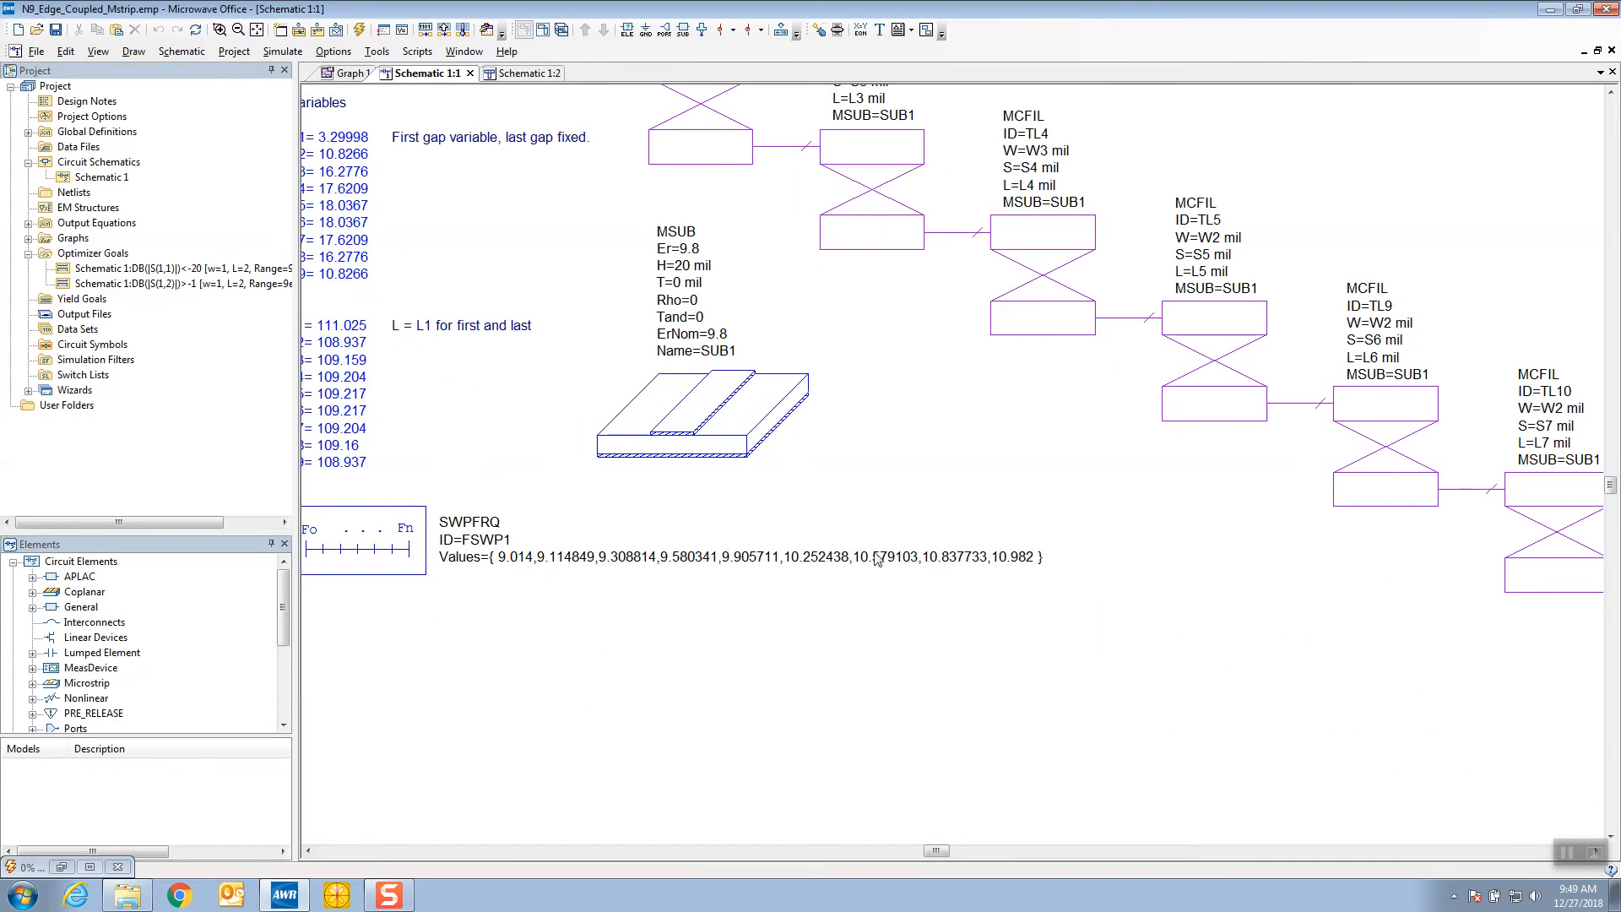
click(355, 74)
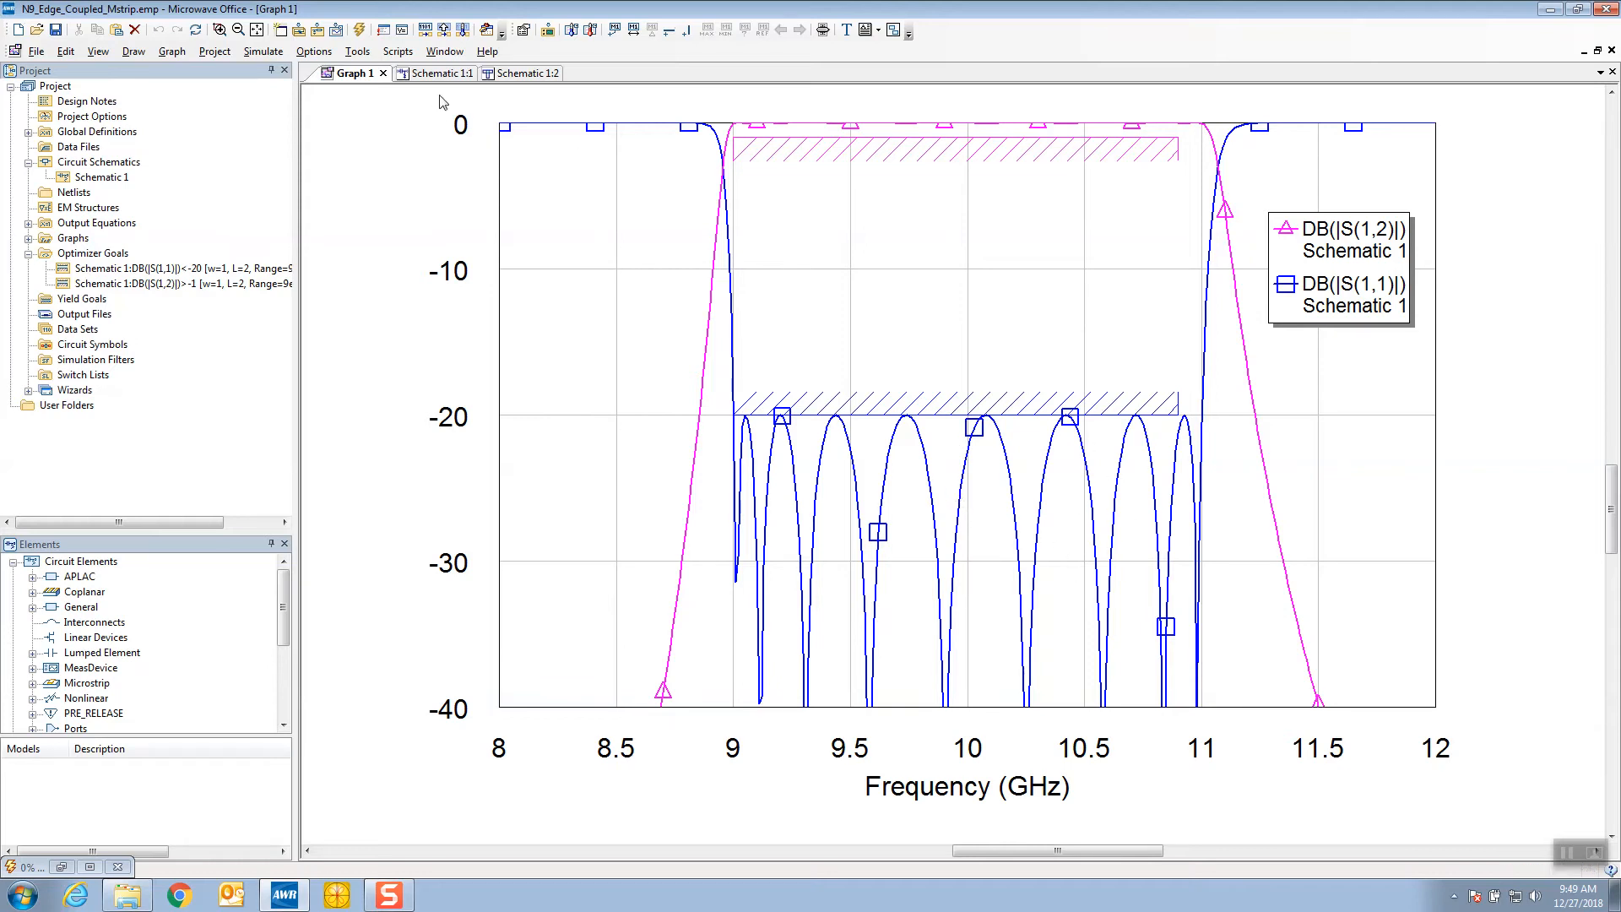
click(456, 74)
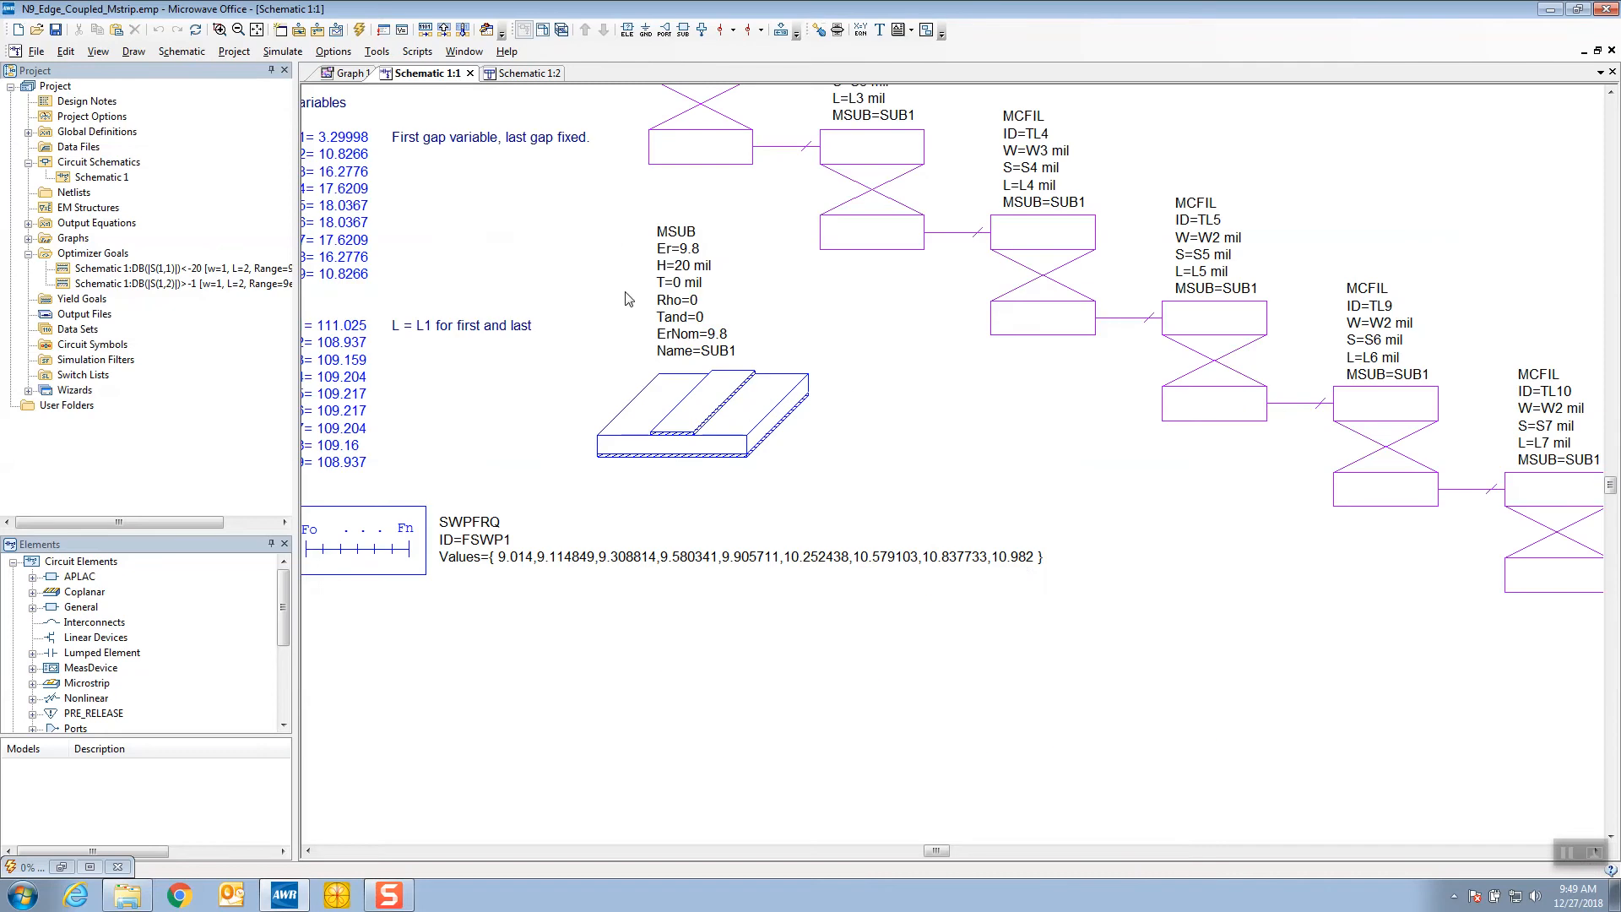
double_click(1019, 566)
click(1023, 564)
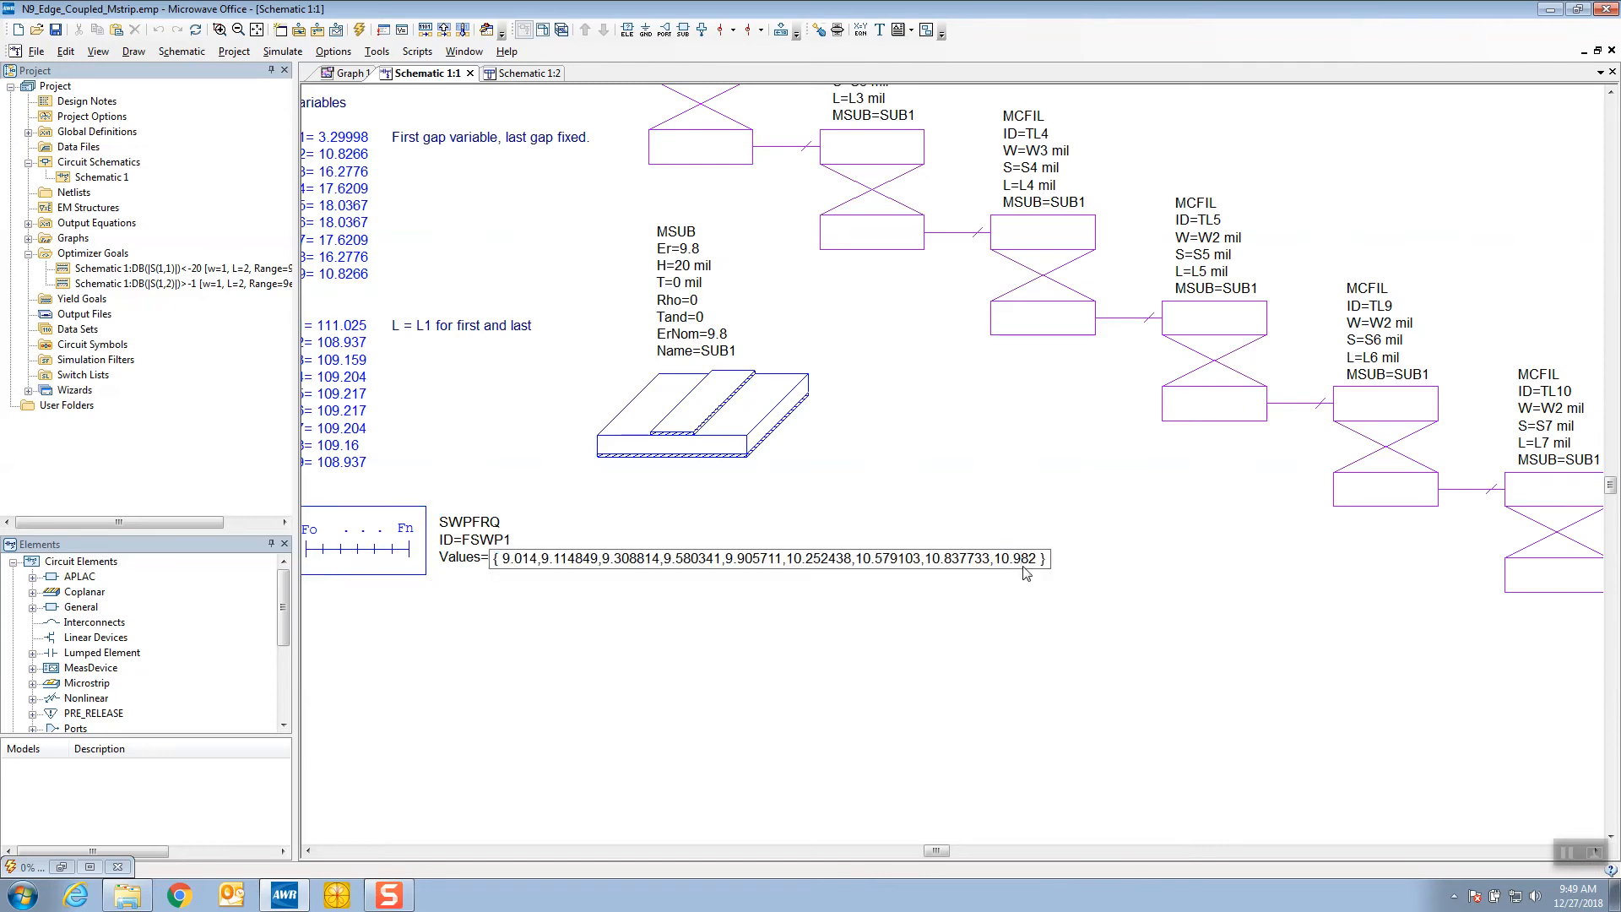
key(BackSpace)
text(8)
click(992, 625)
click(346, 73)
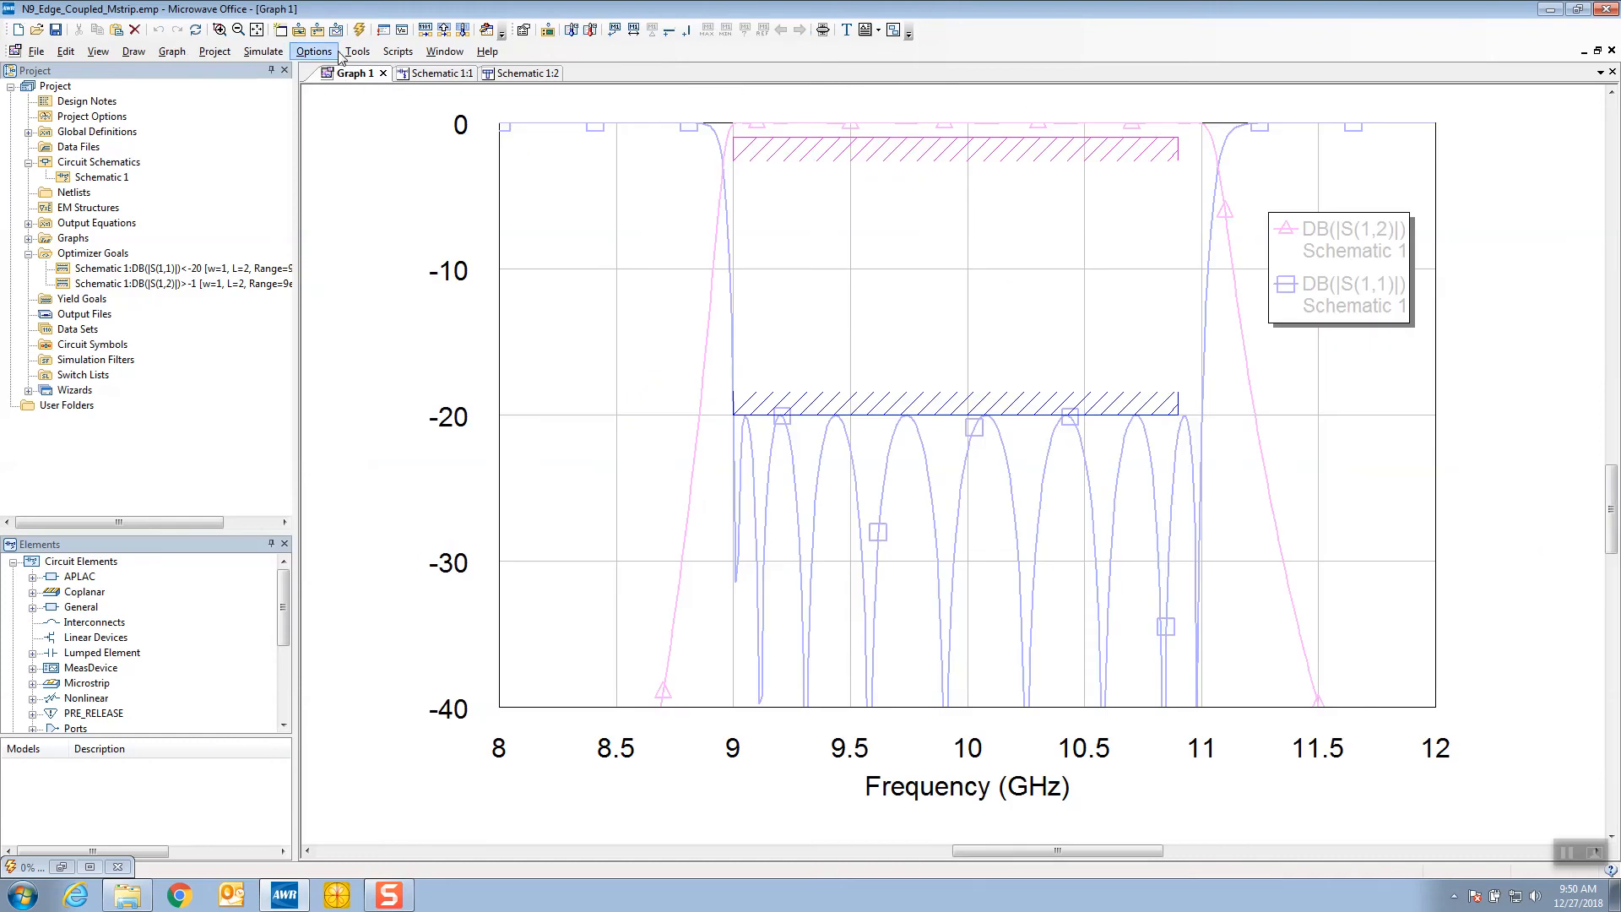
click(359, 32)
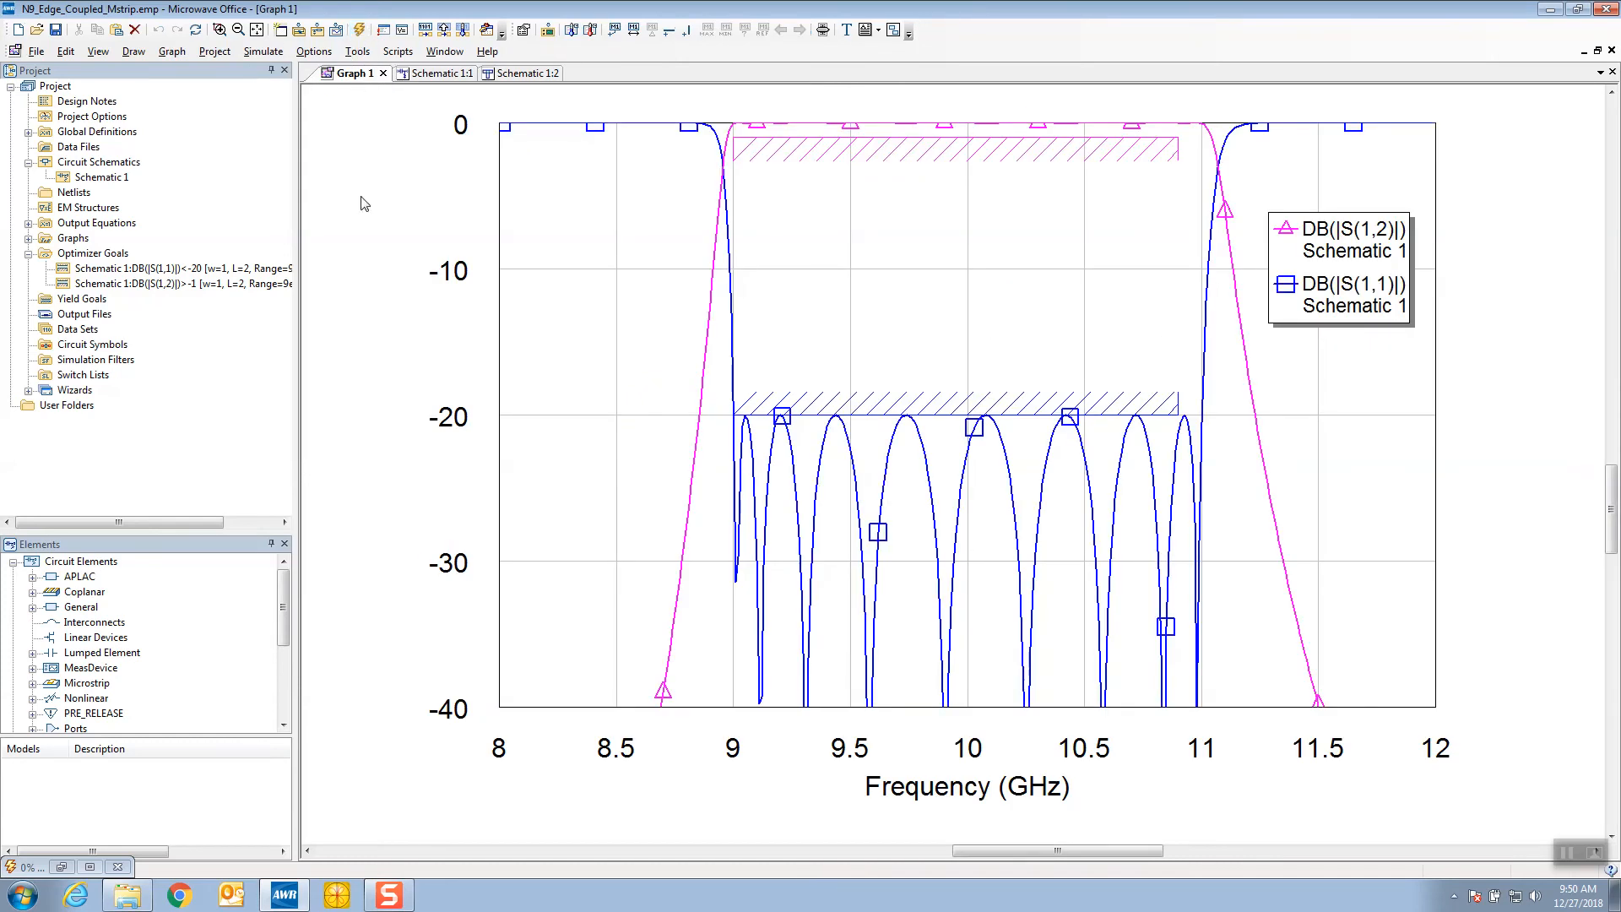
Reopen EQR_OPT_MWO, run the optimization on Schematic 1 three times, and close the optimizer
click(353, 900)
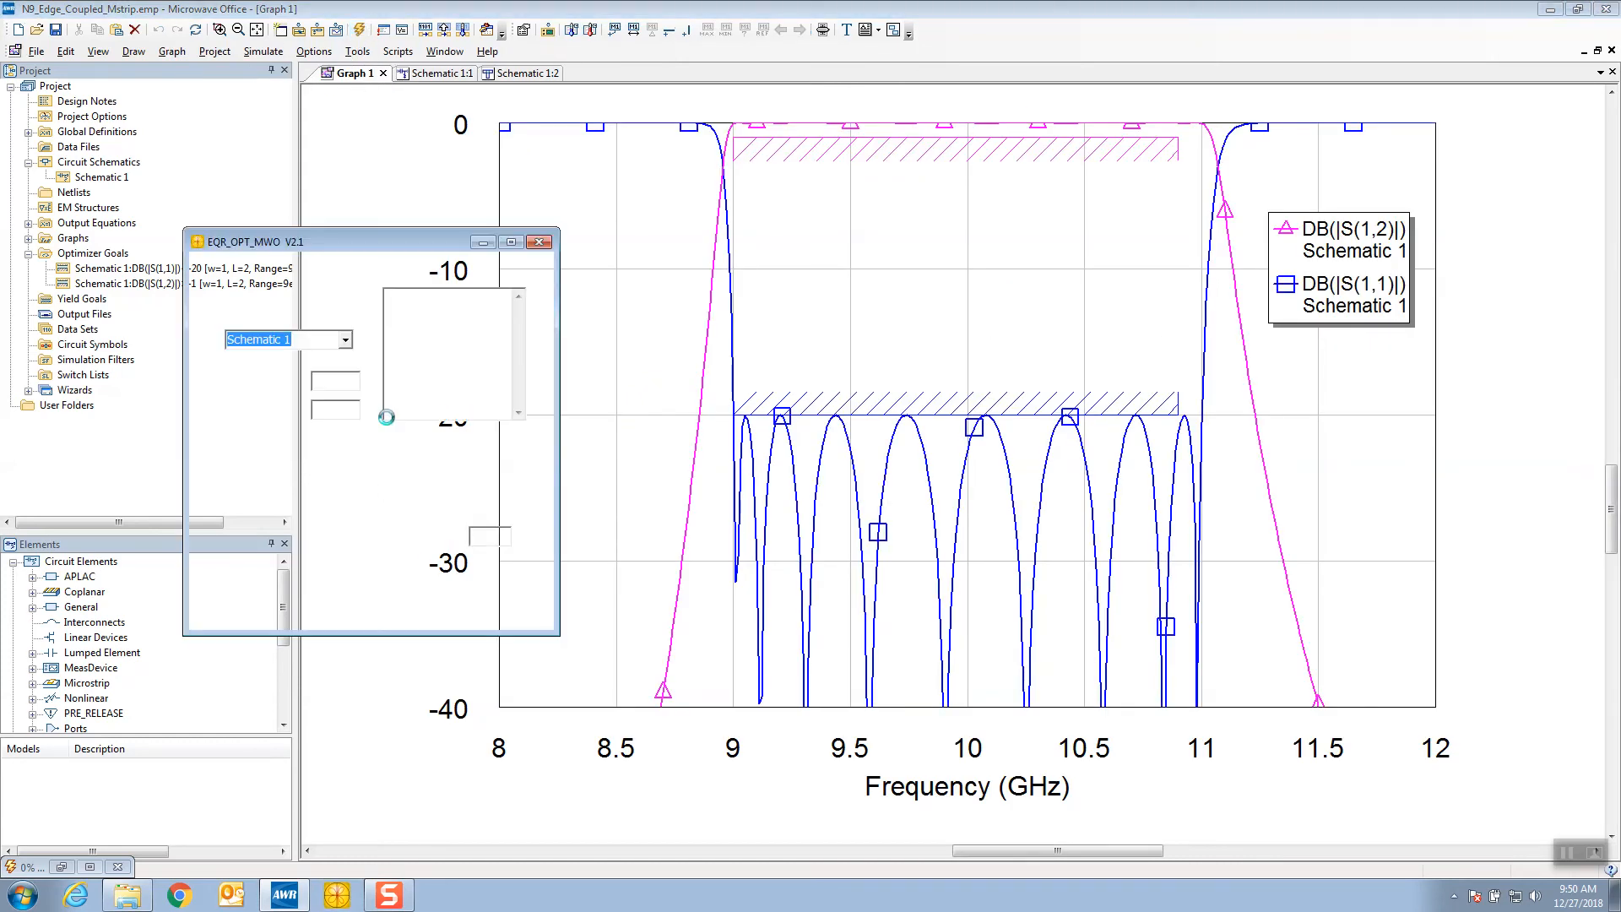
click(272, 593)
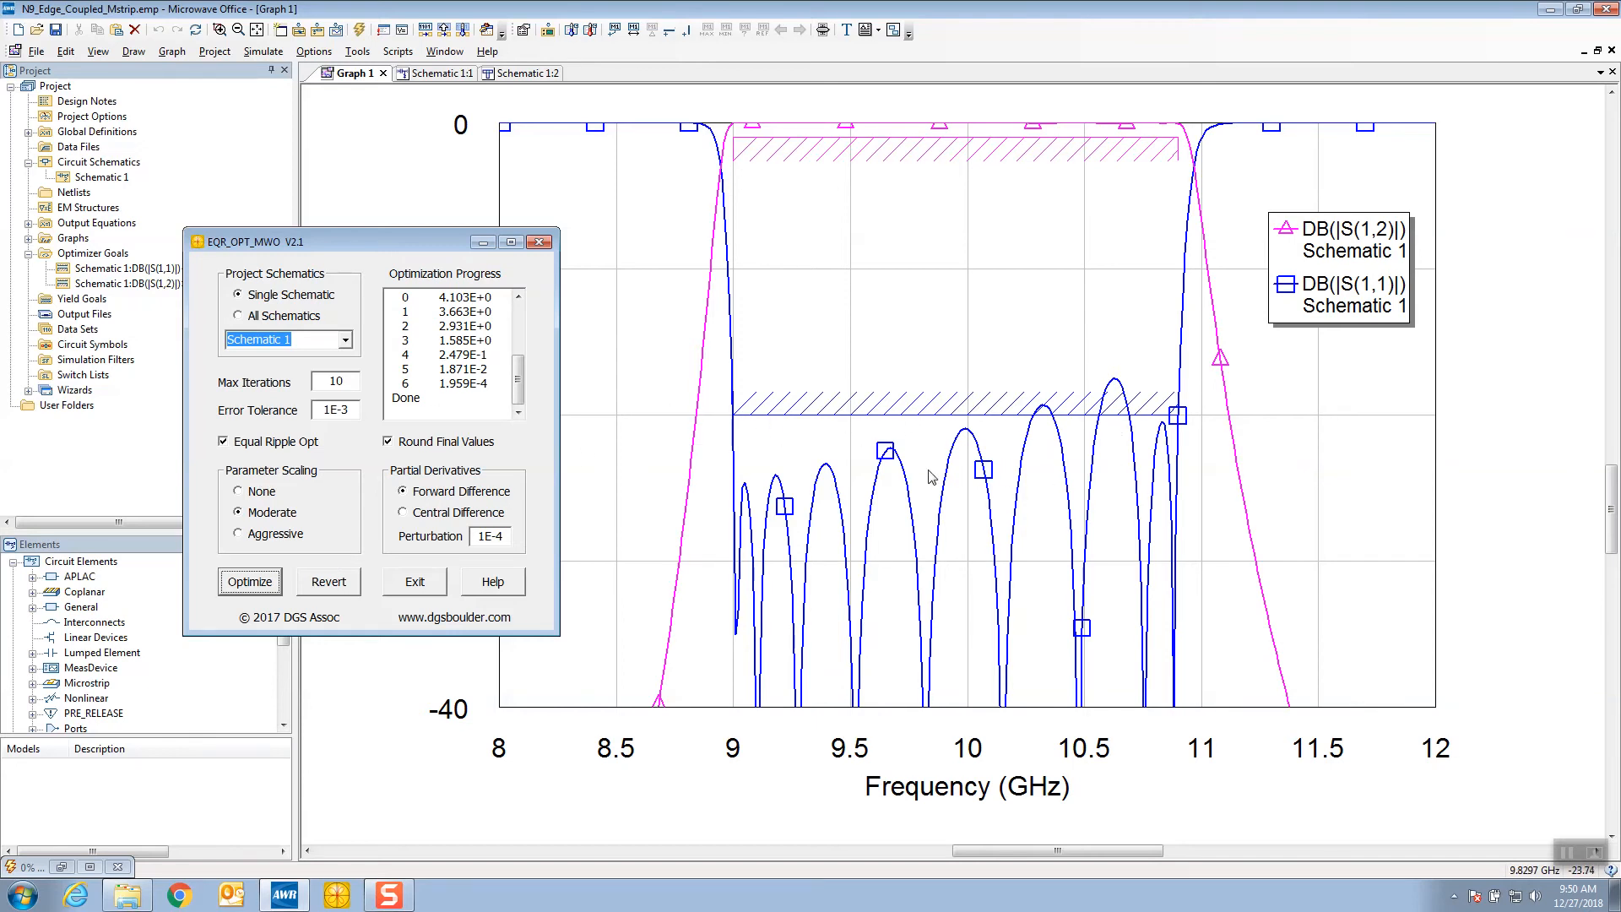
click(250, 584)
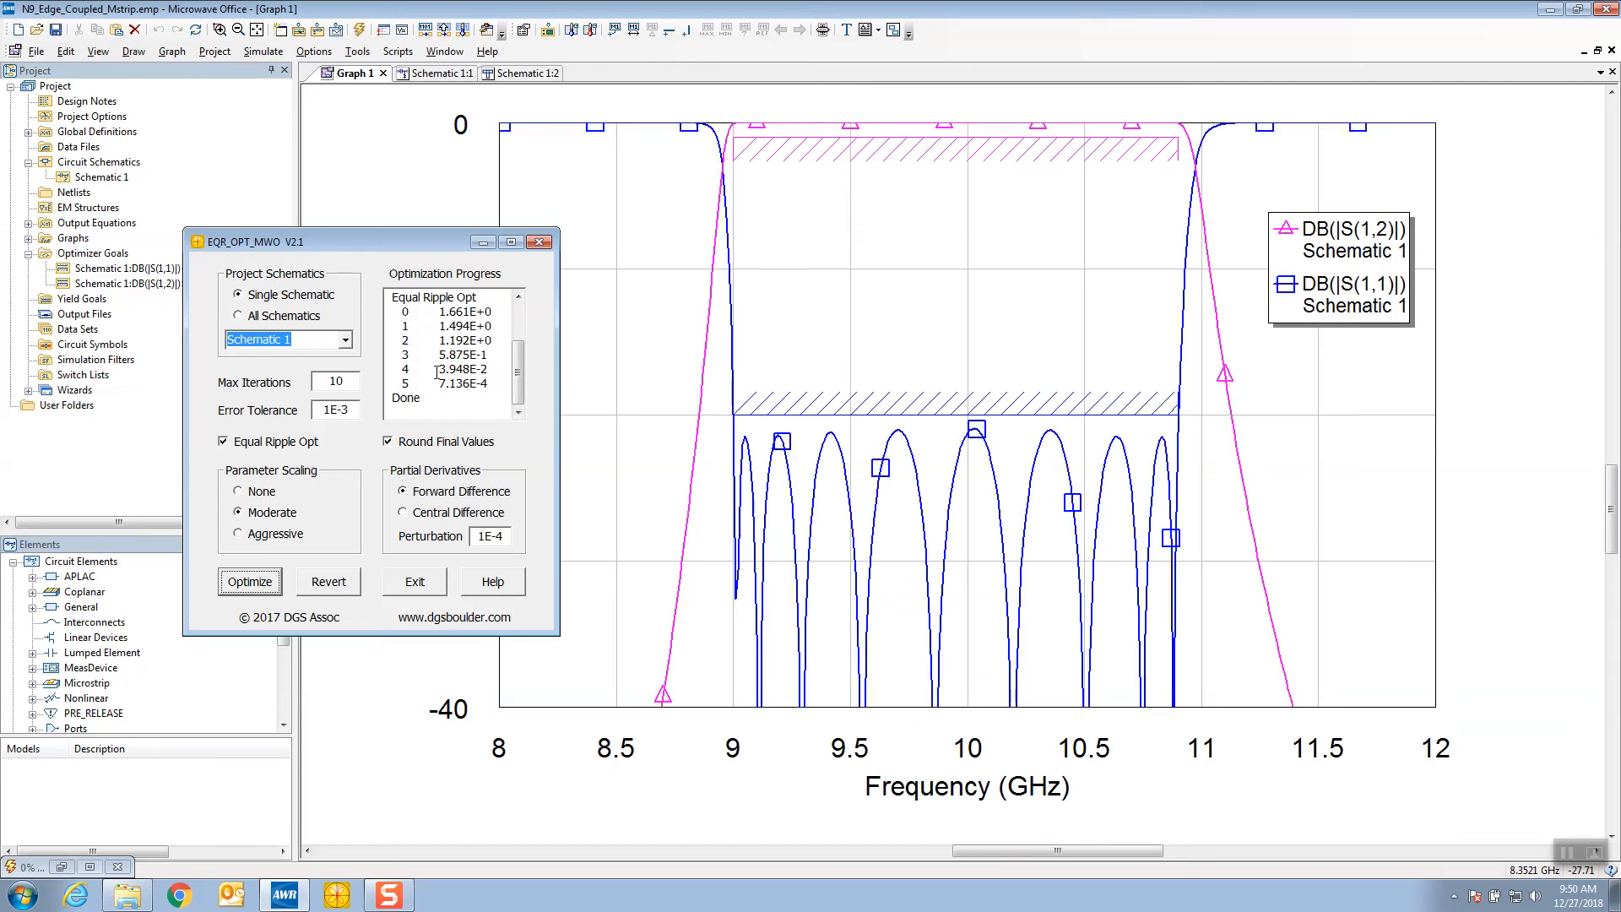
click(250, 581)
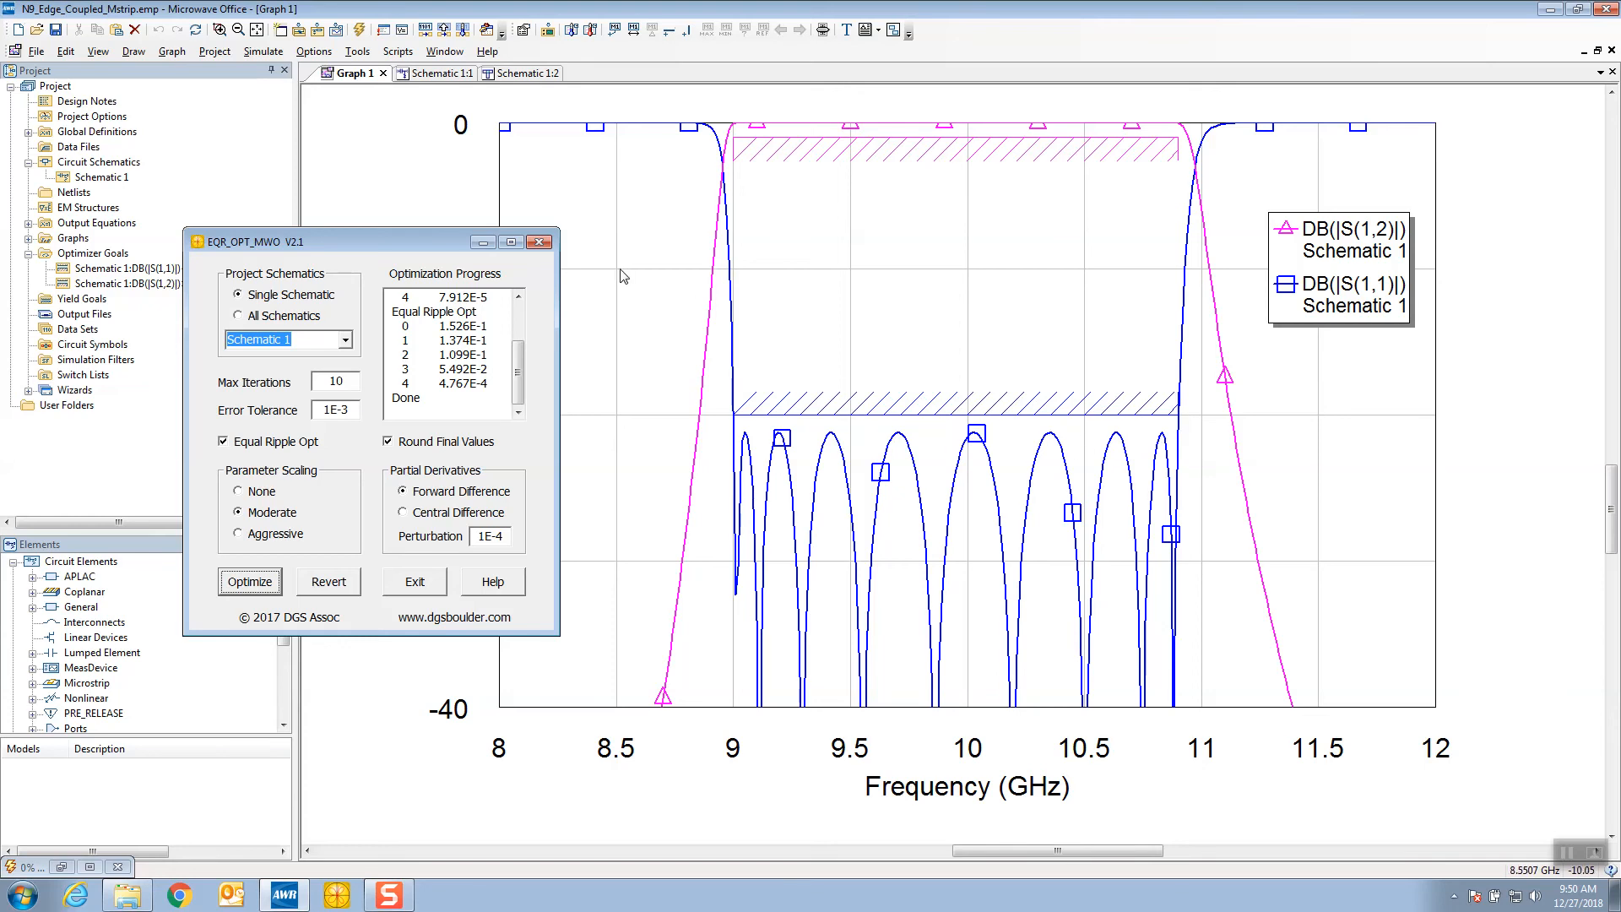
click(538, 242)
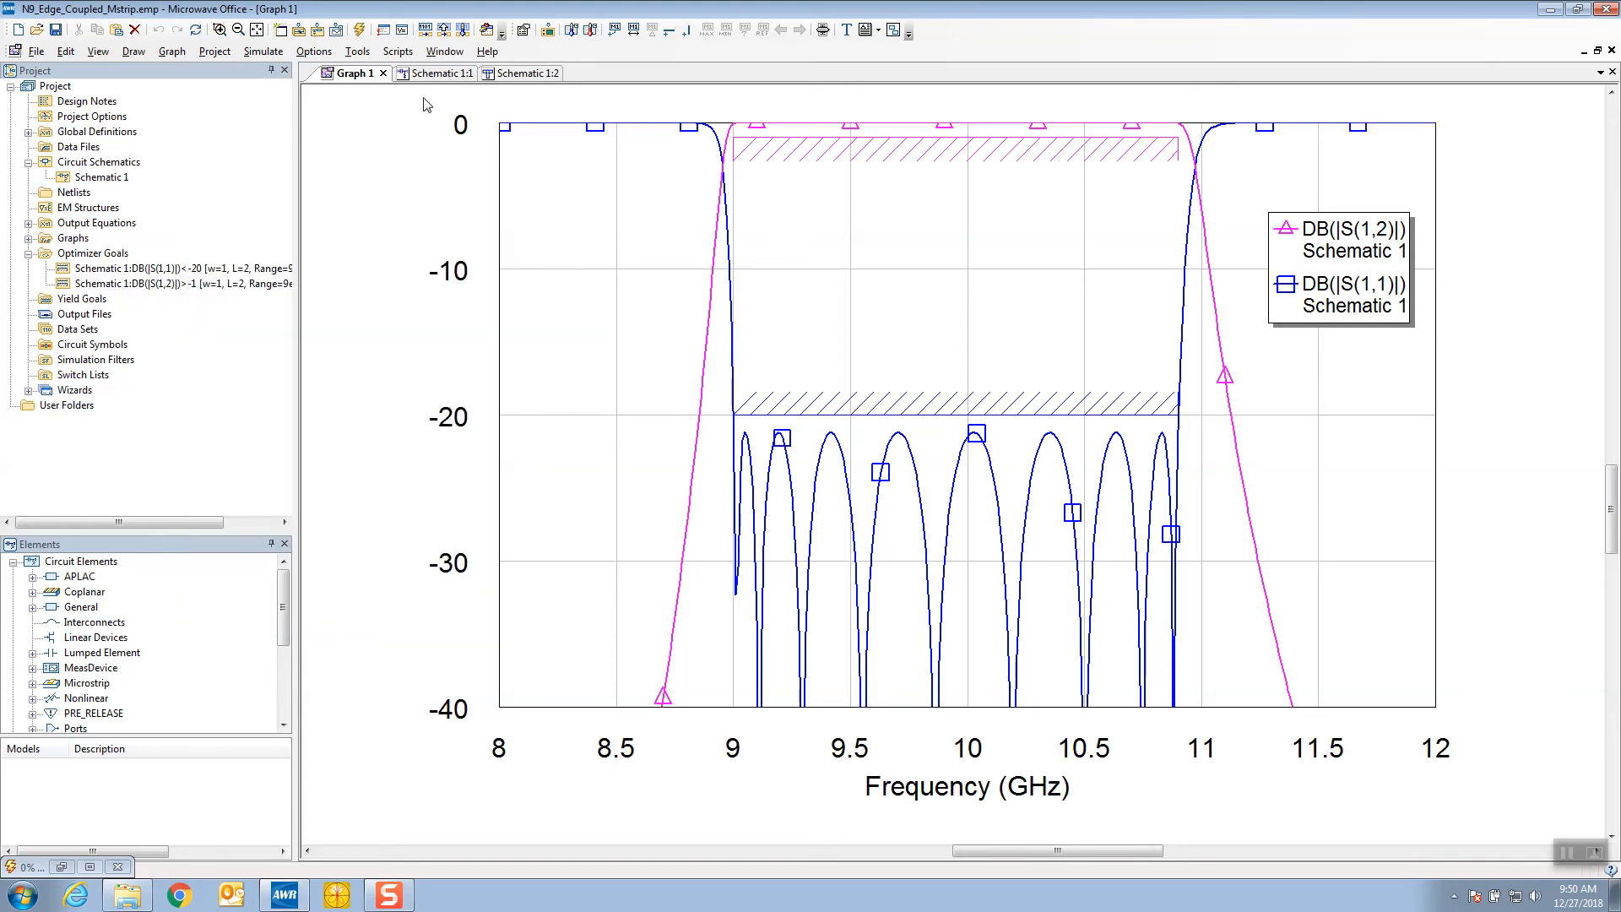
Set the fixed gap S of the last coupled line section, TL6, to 3.6 mil and re-simulate the response graph
click(437, 74)
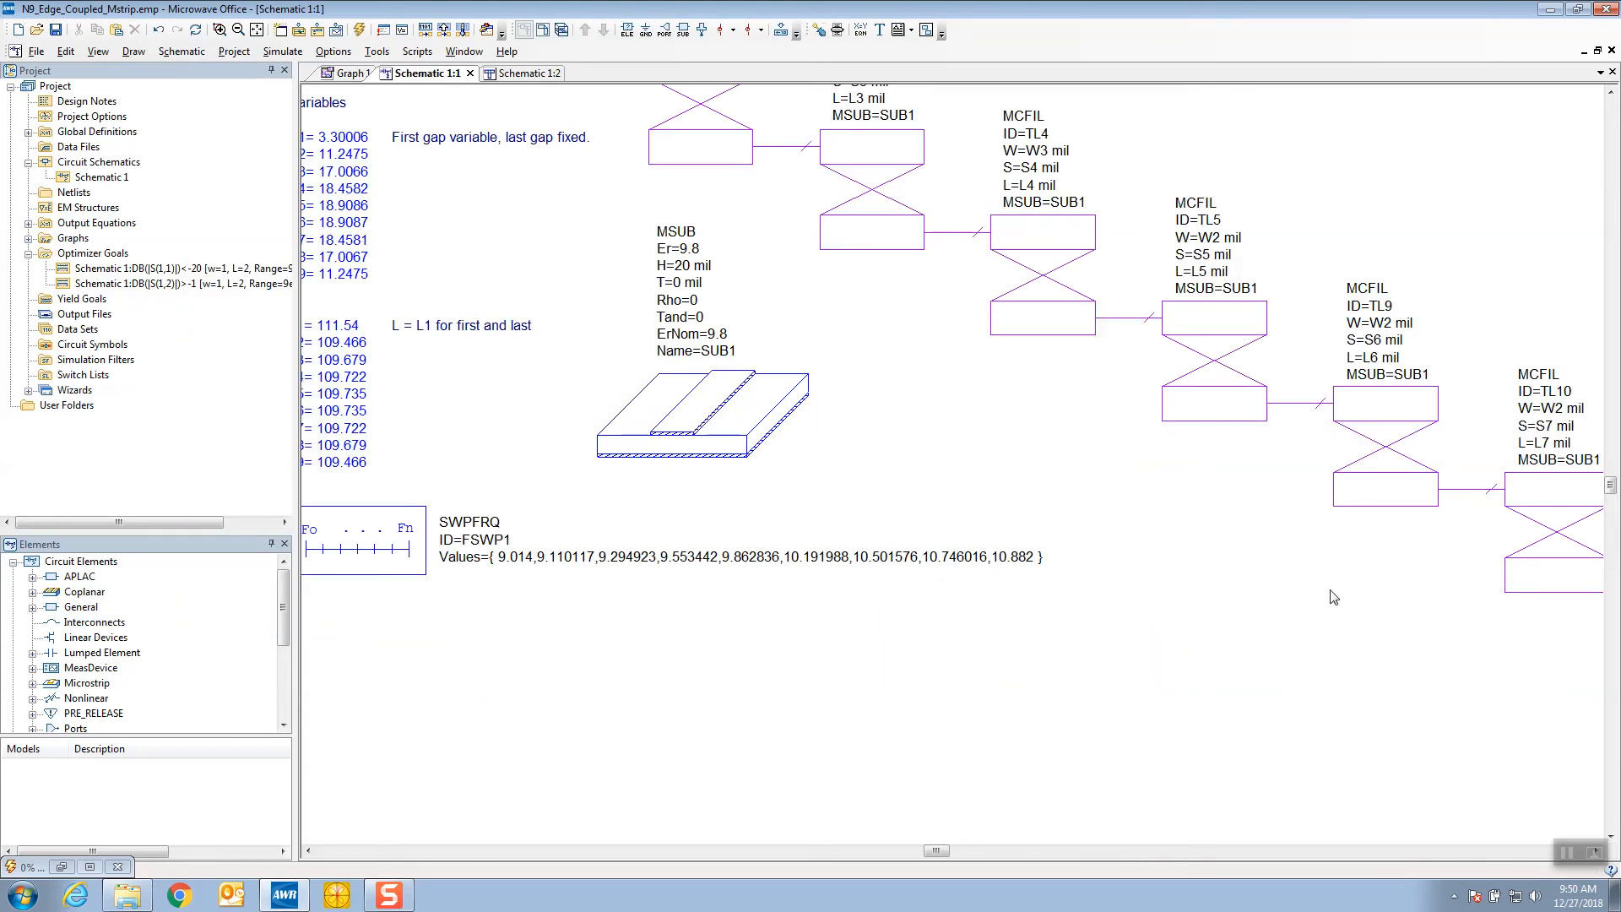
drag(949, 849, 1030, 867)
scroll(1131, 720, down, 3)
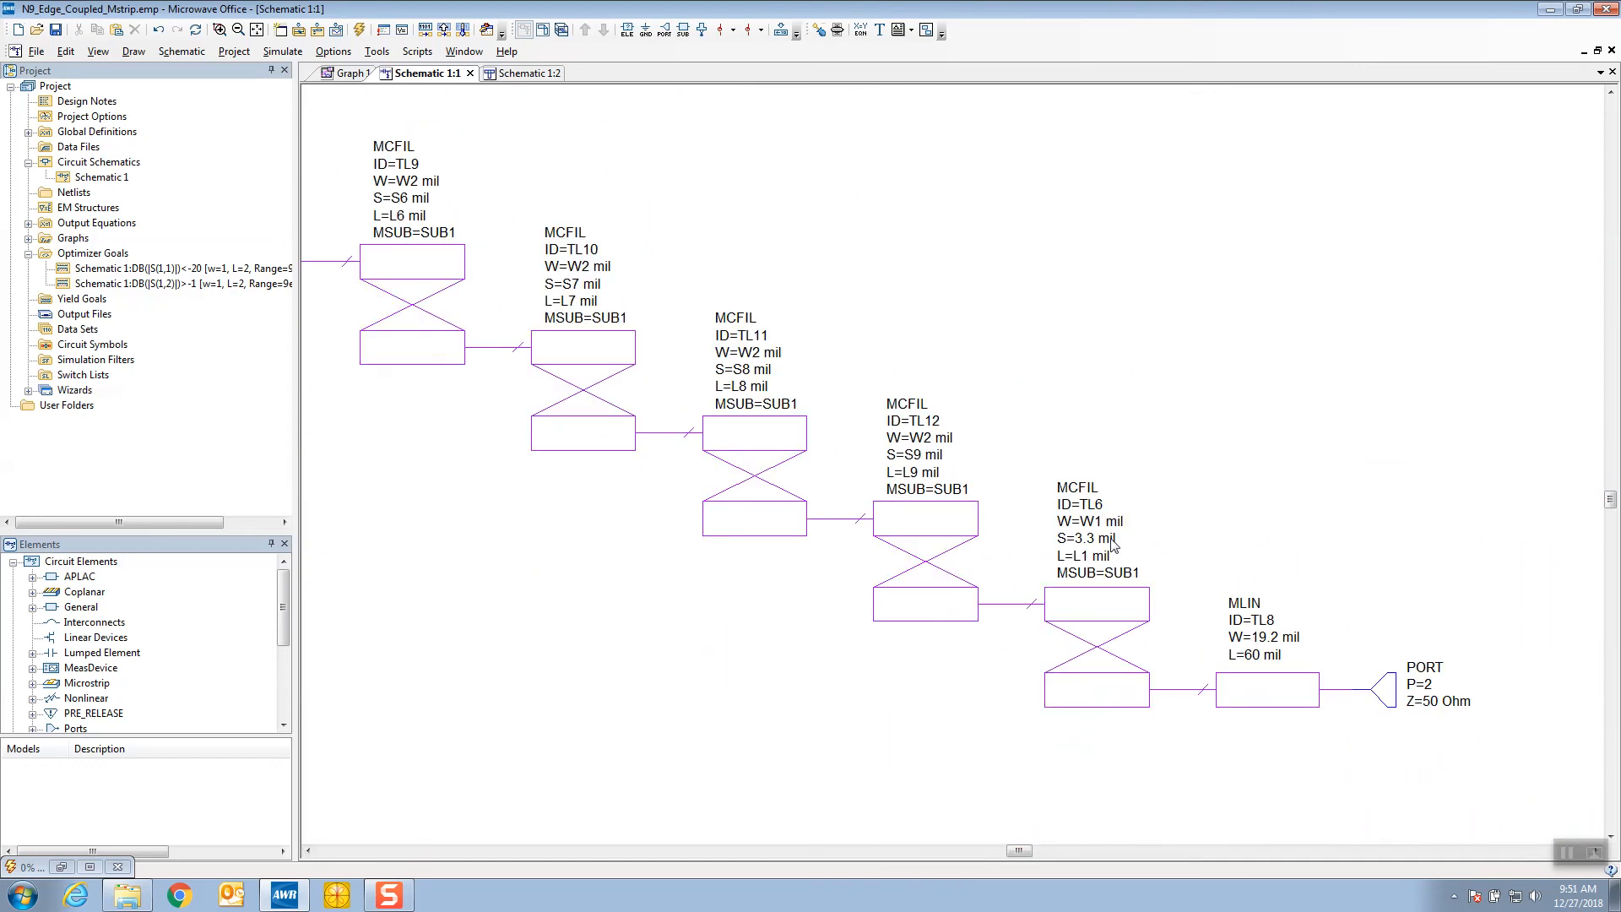
double_click(1093, 541)
drag(1094, 549, 1107, 555)
text(6)
click(1237, 444)
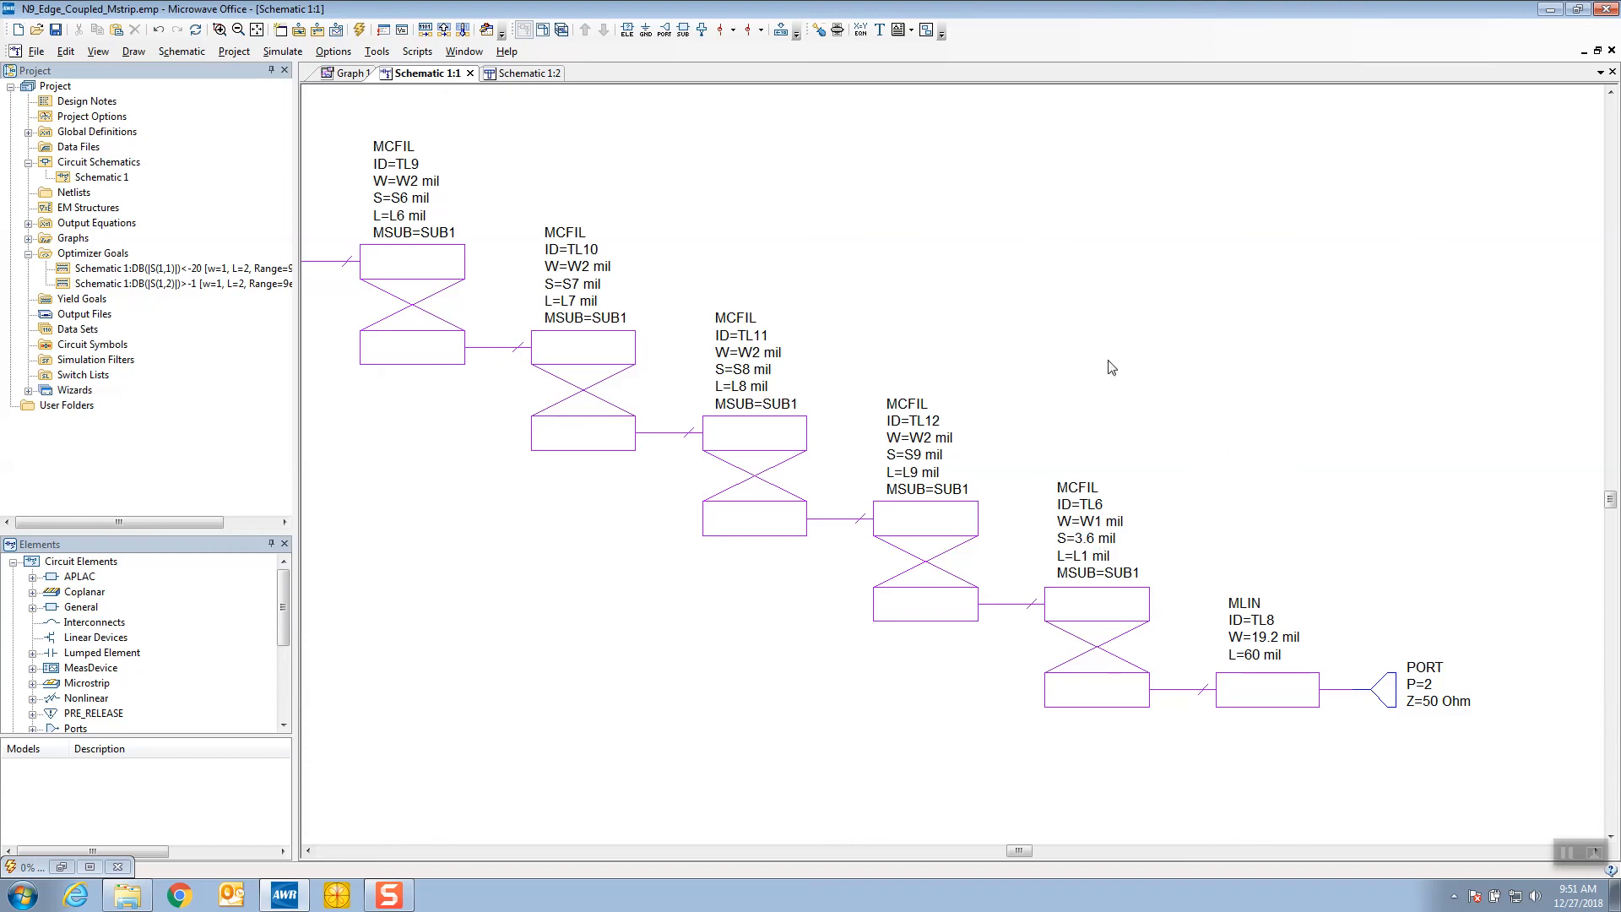
click(353, 74)
click(358, 32)
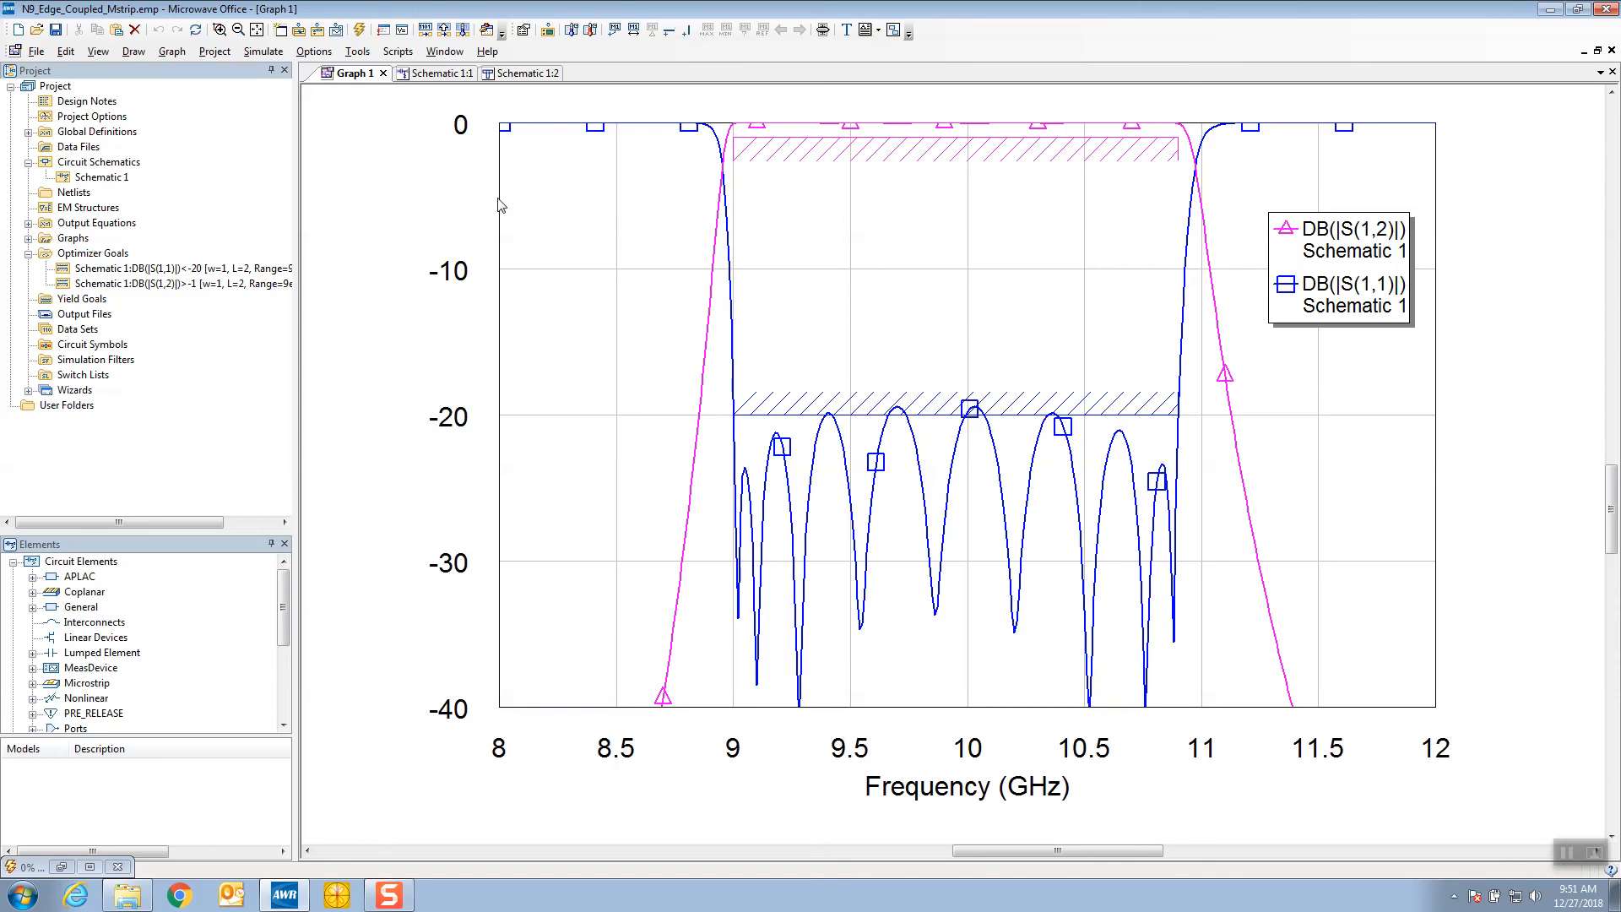
Launch EQR_OPT_MWO, set parameter scaling to None, and start the optimization of Schematic 1
click(337, 894)
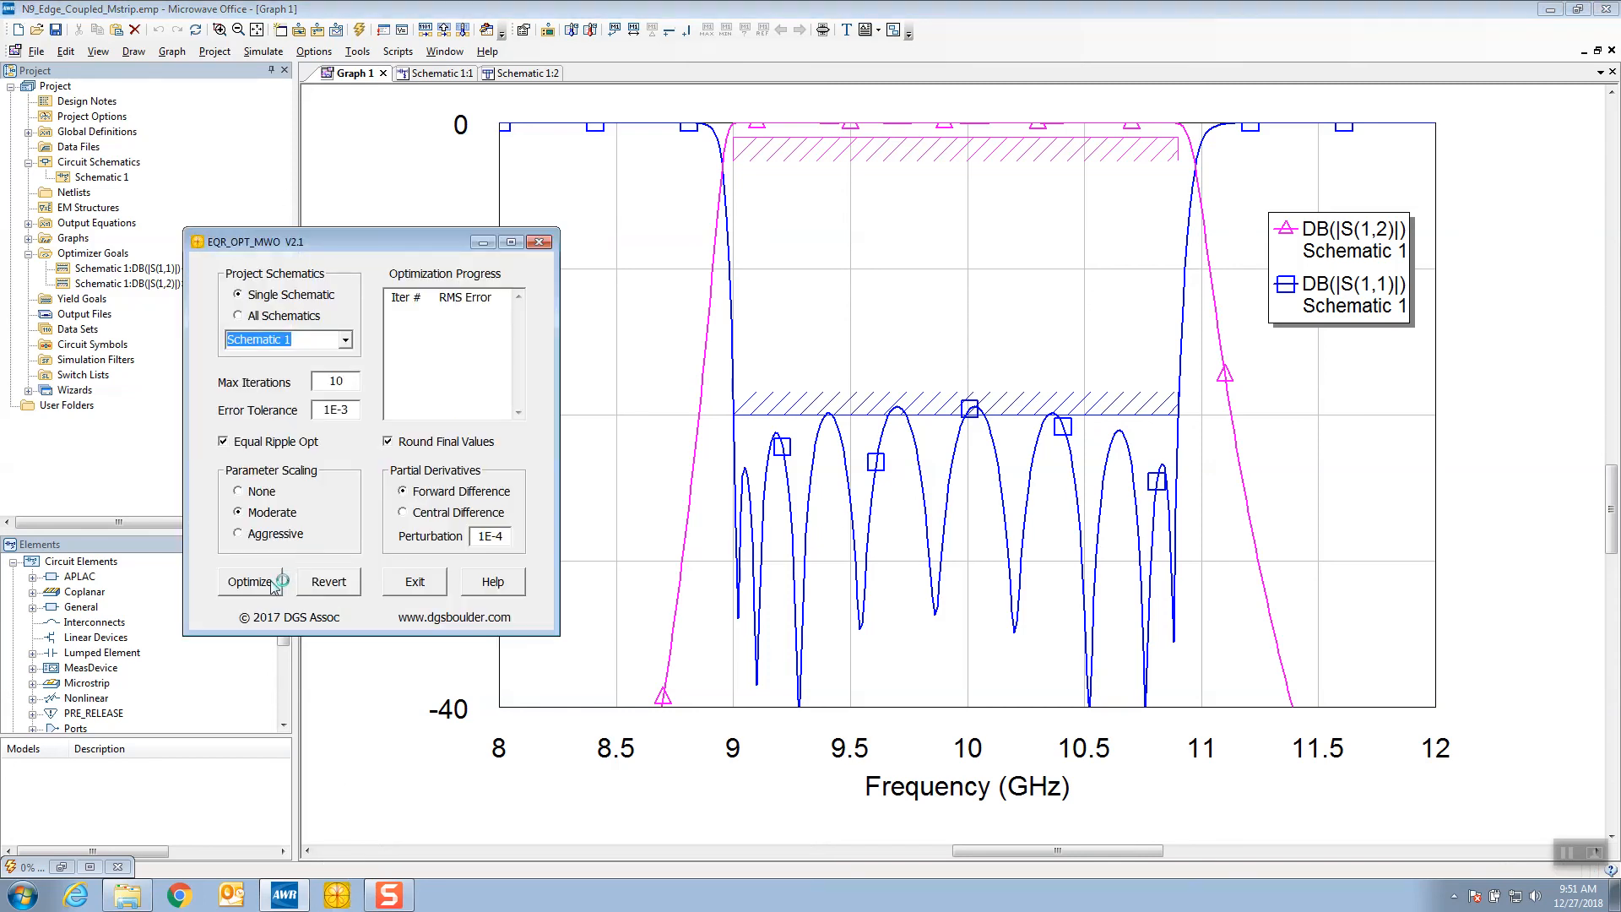
click(254, 492)
click(269, 583)
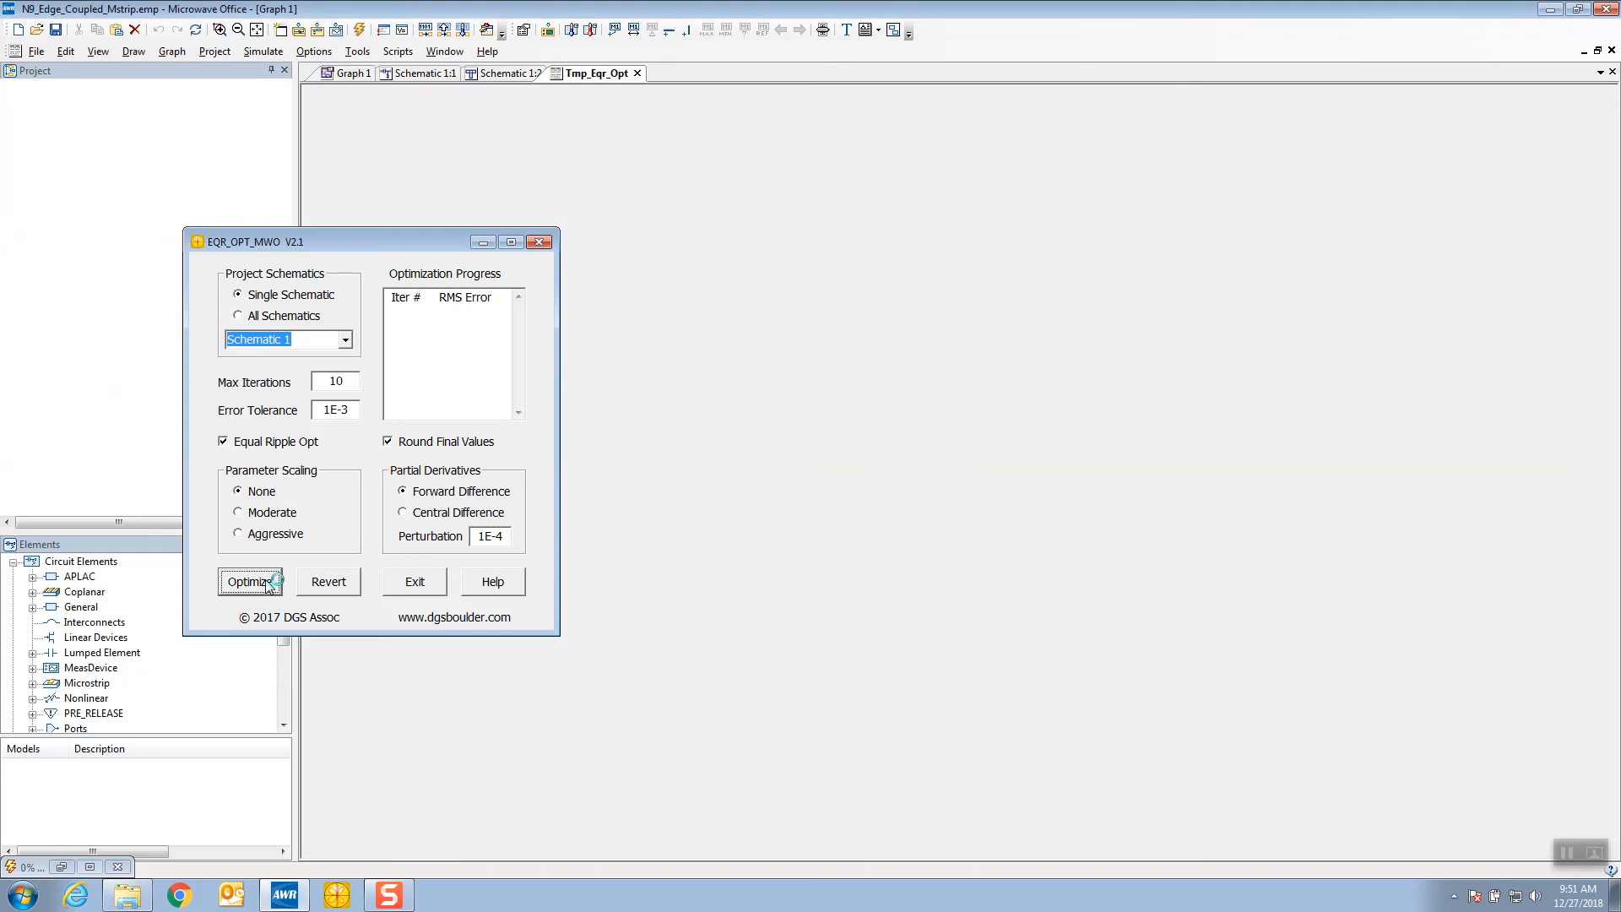